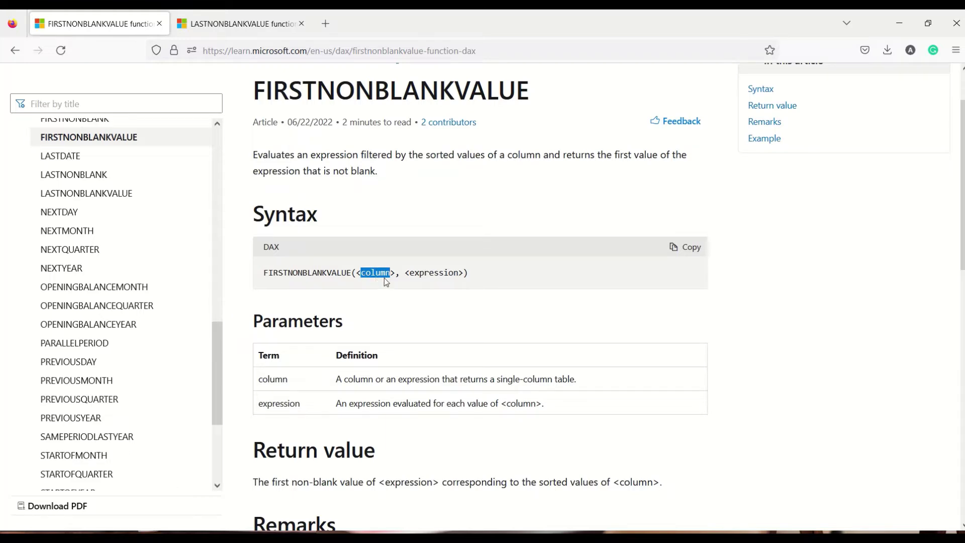
Review the syntax, parameters, return value and remarks of the FIRSTNONBLANKVALUE function in its documentation.
{"action": "double_click", "coordinate": [415, 272]}
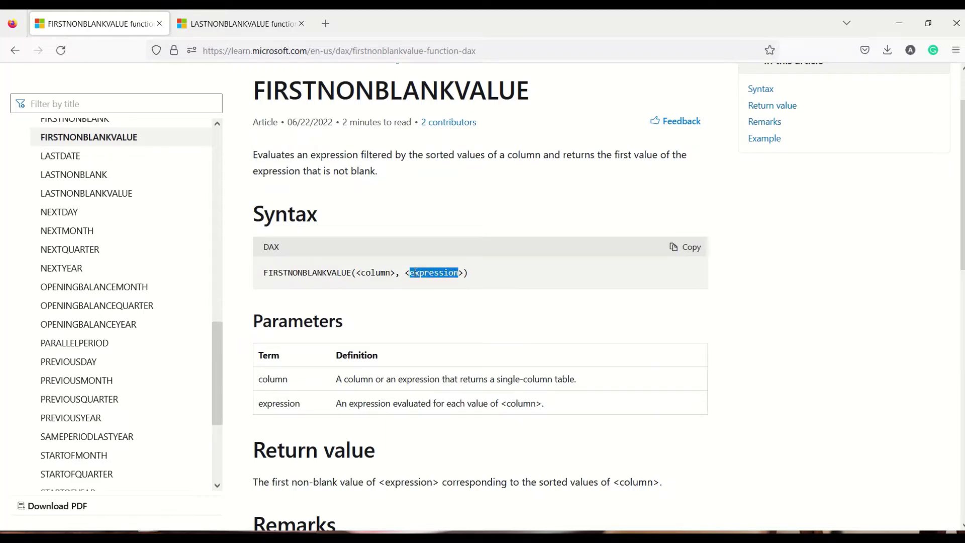
{"action": "scroll", "coordinate": [415, 272], "scroll_direction": "down", "scroll_amount": 4}
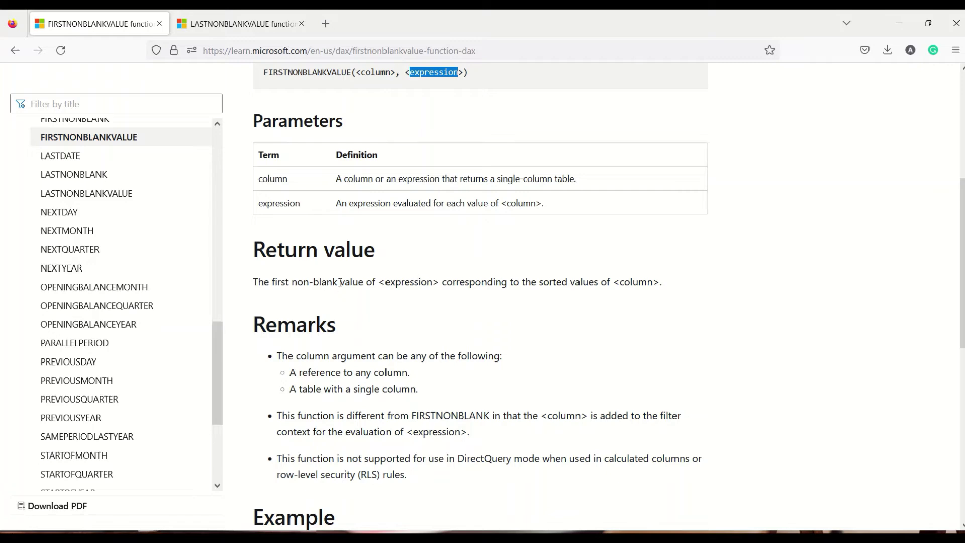
{"action": "double_click", "coordinate": [416, 282]}
{"action": "scroll", "coordinate": [438, 209], "scroll_direction": "up", "scroll_amount": 3}
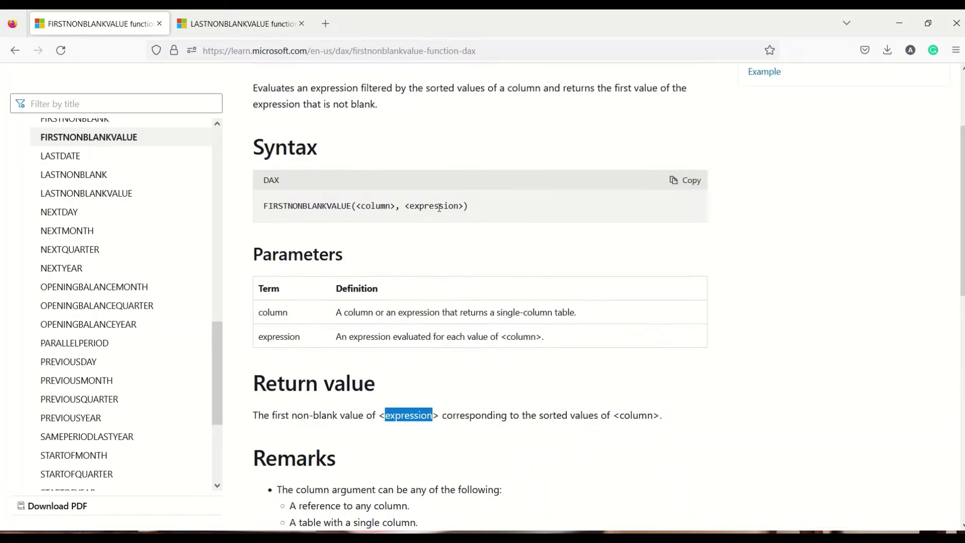
{"action": "scroll", "coordinate": [437, 266], "scroll_direction": "down", "scroll_amount": 3}
{"action": "scroll", "coordinate": [437, 266], "scroll_direction": "down", "scroll_amount": 1}
{"action": "scroll", "coordinate": [437, 267], "scroll_direction": "down", "scroll_amount": 2}
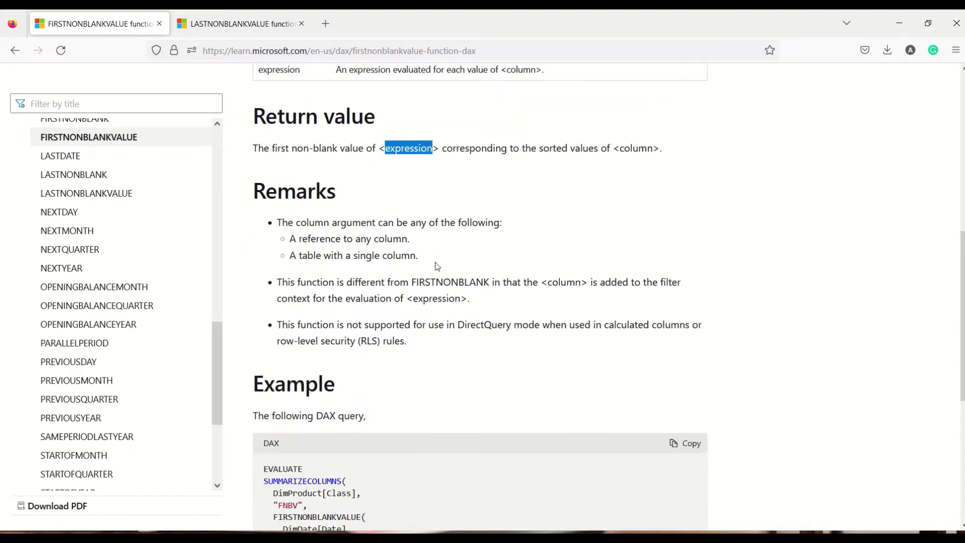
{"action": "scroll", "coordinate": [436, 265], "scroll_direction": "down", "scroll_amount": 3}
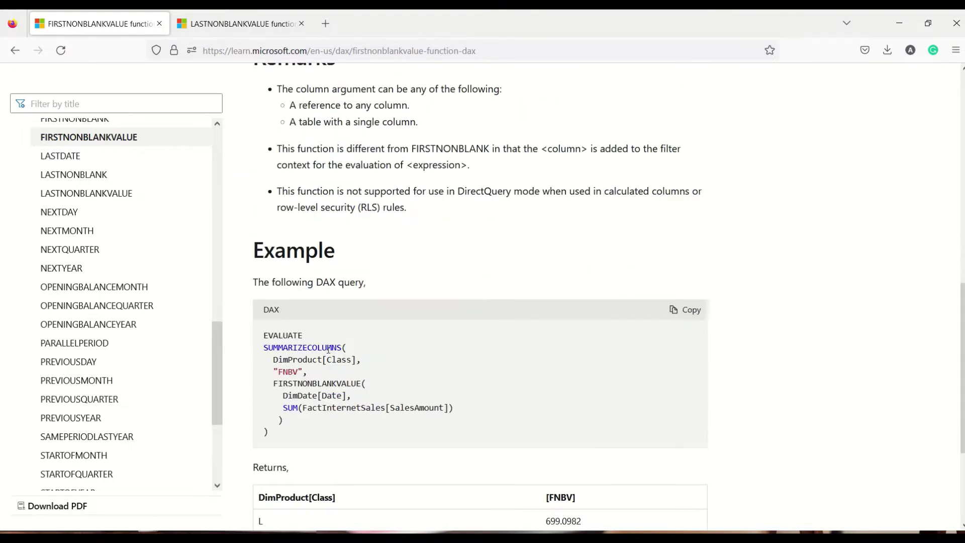
Examine the FIRSTNONBLANKVALUE example query, its DimDate argument and FNBV column, and the returned table.
{"action": "double_click", "coordinate": [295, 396]}
{"action": "scroll", "coordinate": [296, 400], "scroll_direction": "down", "scroll_amount": 2}
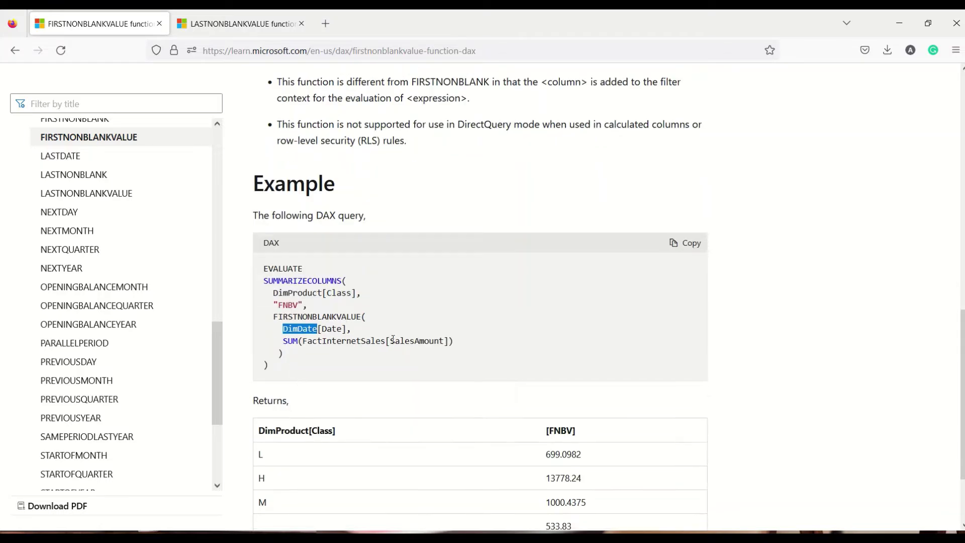
{"action": "scroll", "coordinate": [362, 327], "scroll_direction": "down", "scroll_amount": 2}
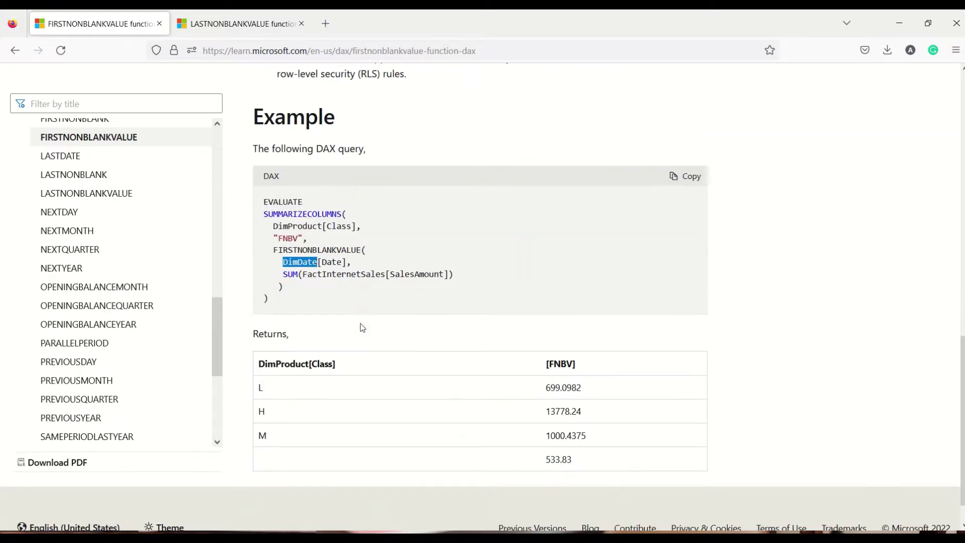
{"action": "left_click", "coordinate": [291, 239]}
{"action": "double_click", "coordinate": [291, 239]}
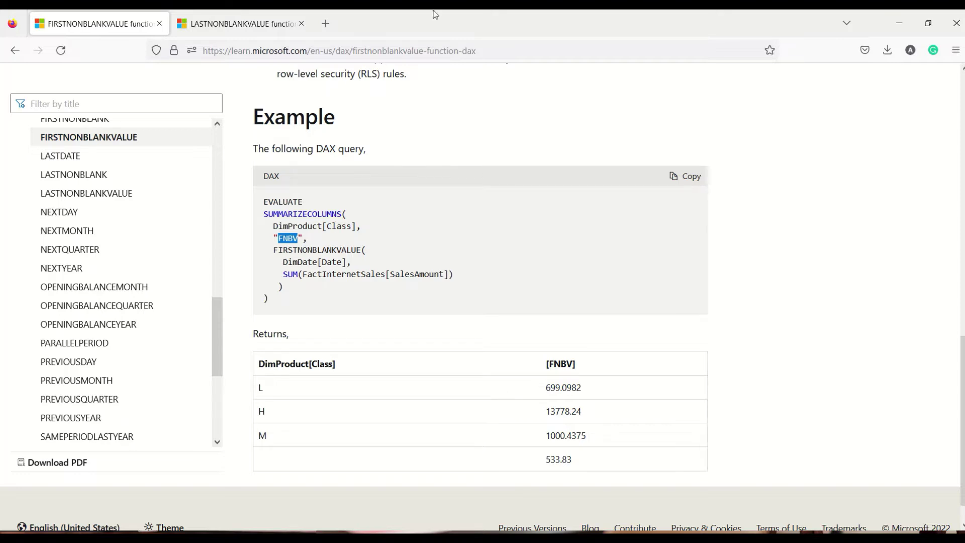
Open the LASTNONBLANKVALUE documentation and read through to its example query and returned table.
{"action": "left_click", "coordinate": [236, 25]}
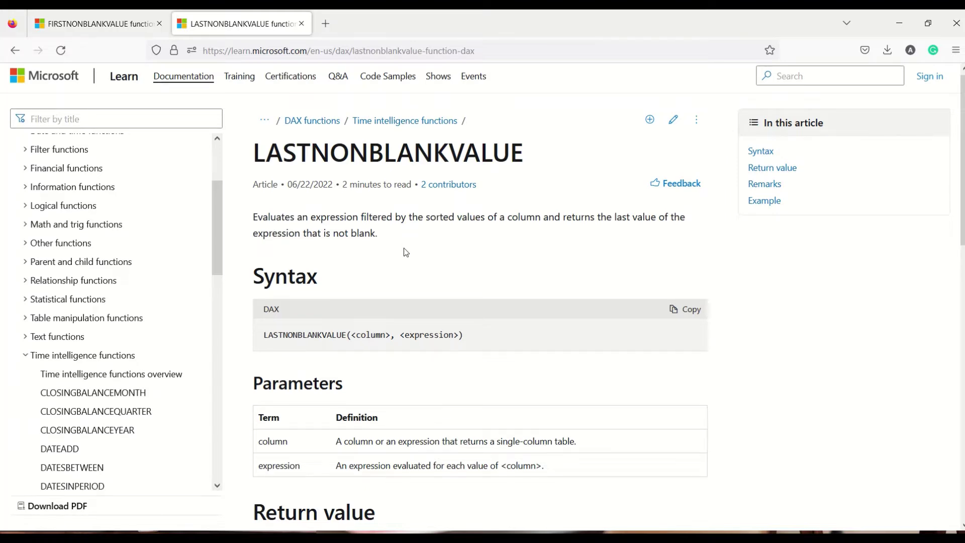
{"action": "scroll", "coordinate": [406, 251], "scroll_direction": "down", "scroll_amount": 9}
{"action": "scroll", "coordinate": [405, 251], "scroll_direction": "down", "scroll_amount": 2}
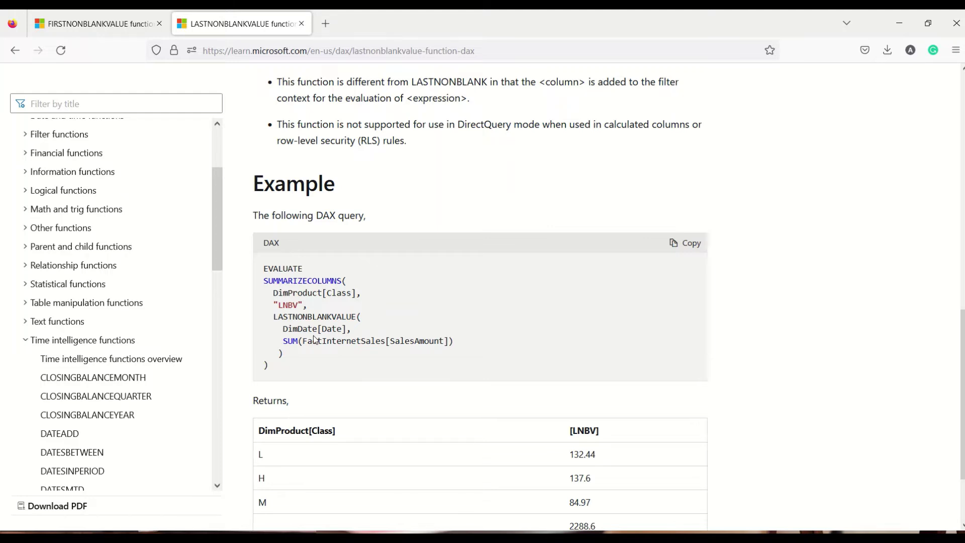
Switch to Power BI Desktop and add a new page to the report.
{"action": "key", "text": "alt+Tab"}
{"action": "key", "text": "alt+Tab"}
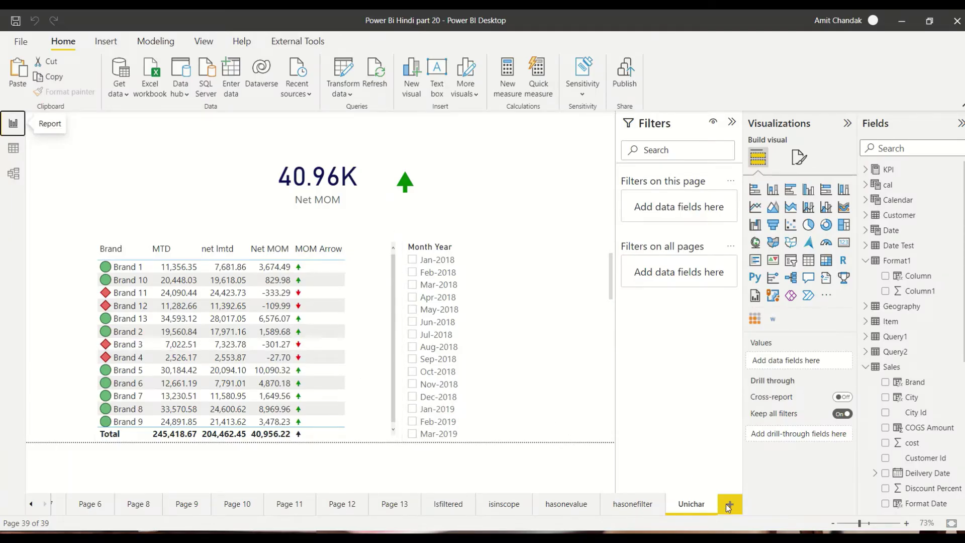
{"action": "left_click", "coordinate": [737, 510]}
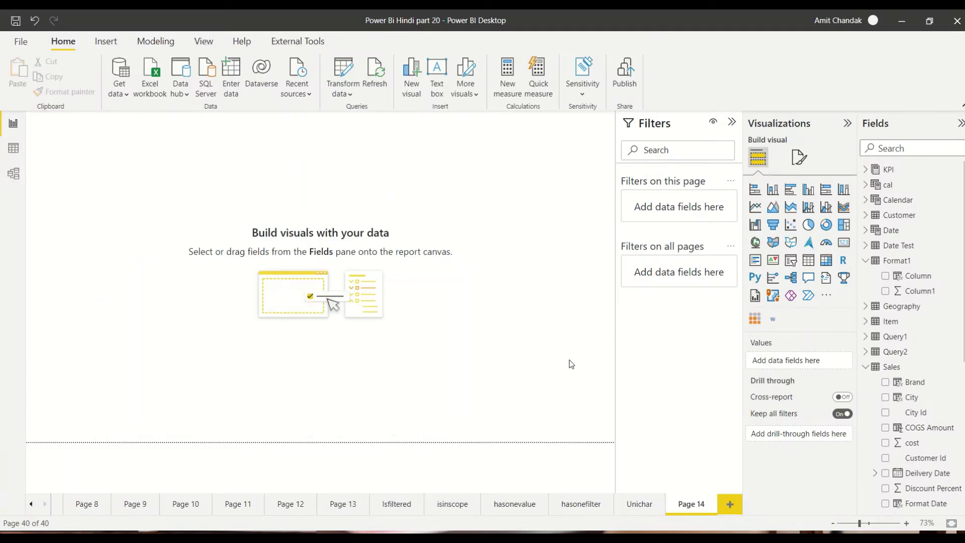
Create a table visual from the Date field of the Date table and enlarge it to the page's full height.
{"action": "scroll", "coordinate": [913, 347], "scroll_direction": "down", "scroll_amount": 10}
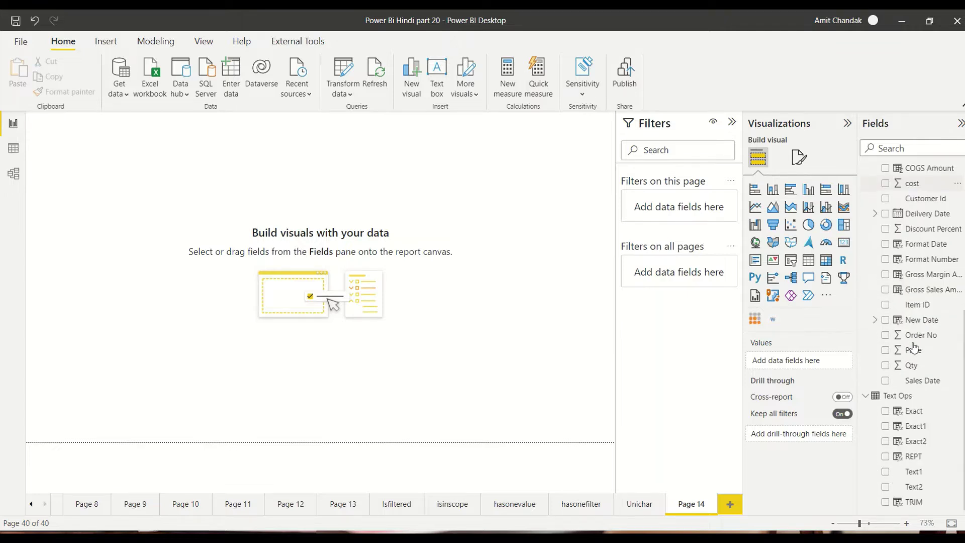
{"action": "scroll", "coordinate": [914, 347], "scroll_direction": "up", "scroll_amount": 10}
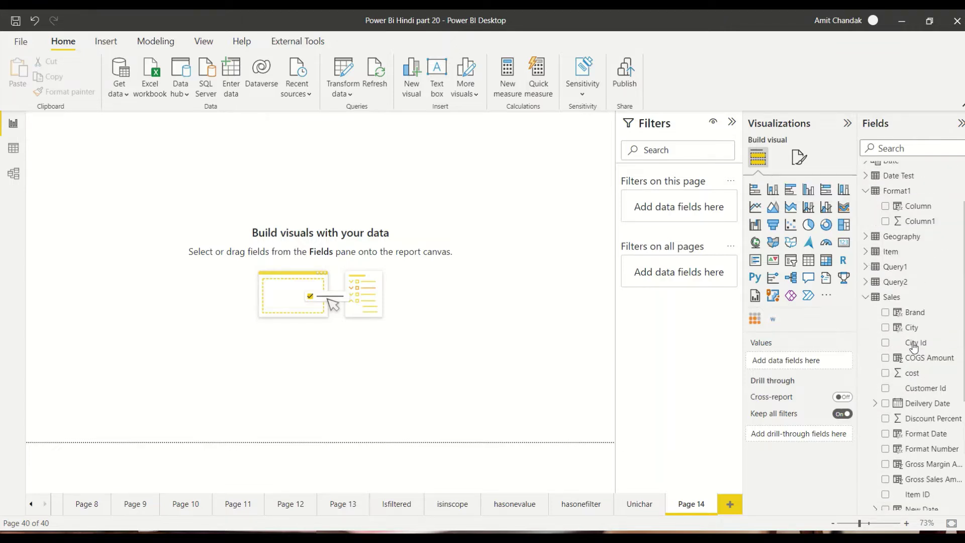
{"action": "left_click", "coordinate": [865, 368]}
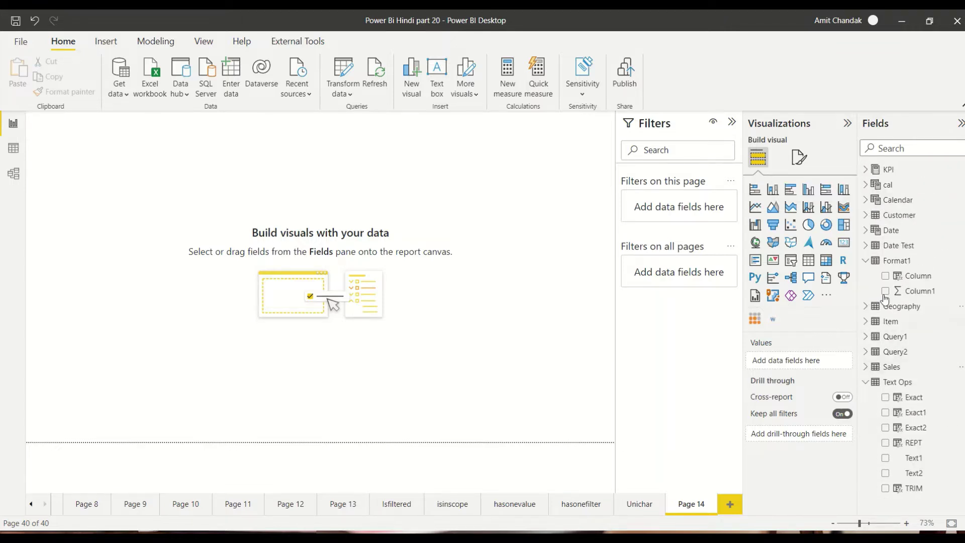
{"action": "left_click", "coordinate": [865, 230]}
{"action": "left_click_drag", "start_coordinate": [893, 246], "coordinate": [105, 217]}
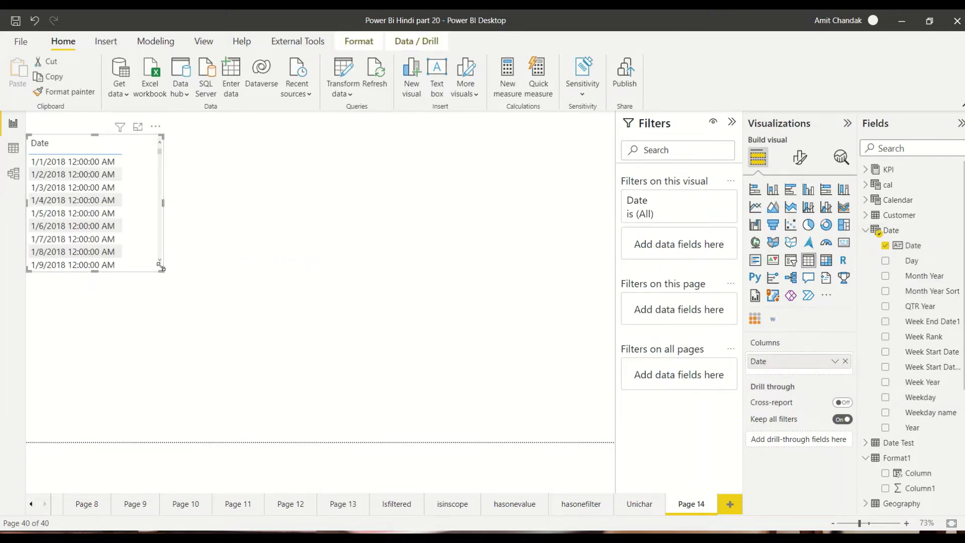
{"action": "left_click_drag", "start_coordinate": [163, 272], "coordinate": [259, 440]}
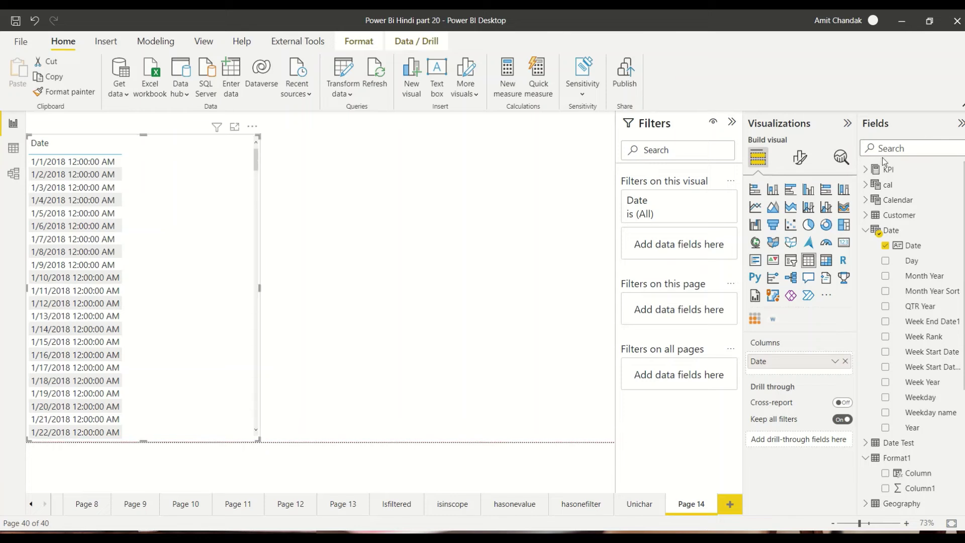
Find the Net measure in the KPI table and add it to the Date table visual.
{"action": "left_click", "coordinate": [868, 170]}
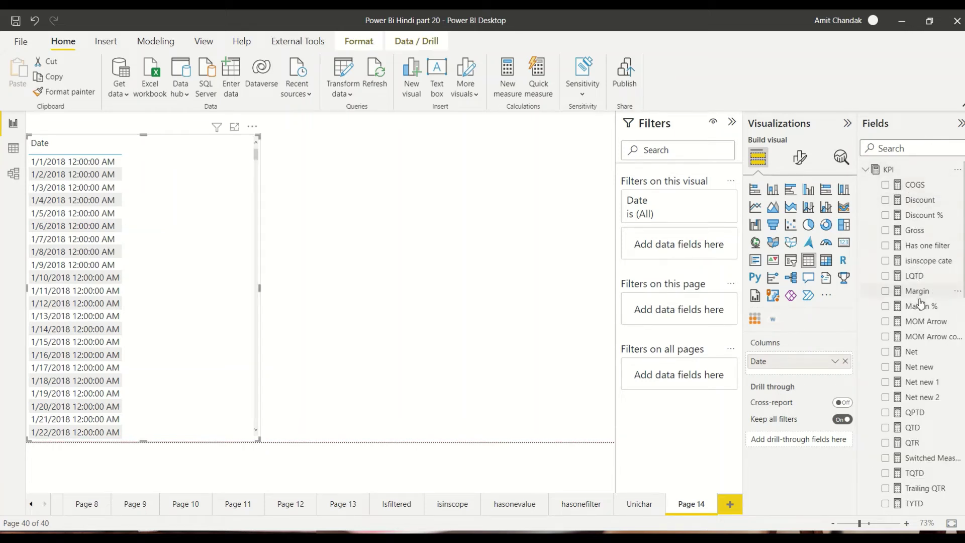
{"action": "scroll", "coordinate": [919, 299], "scroll_direction": "down", "scroll_amount": 3}
{"action": "scroll", "coordinate": [917, 286], "scroll_direction": "up", "scroll_amount": 3}
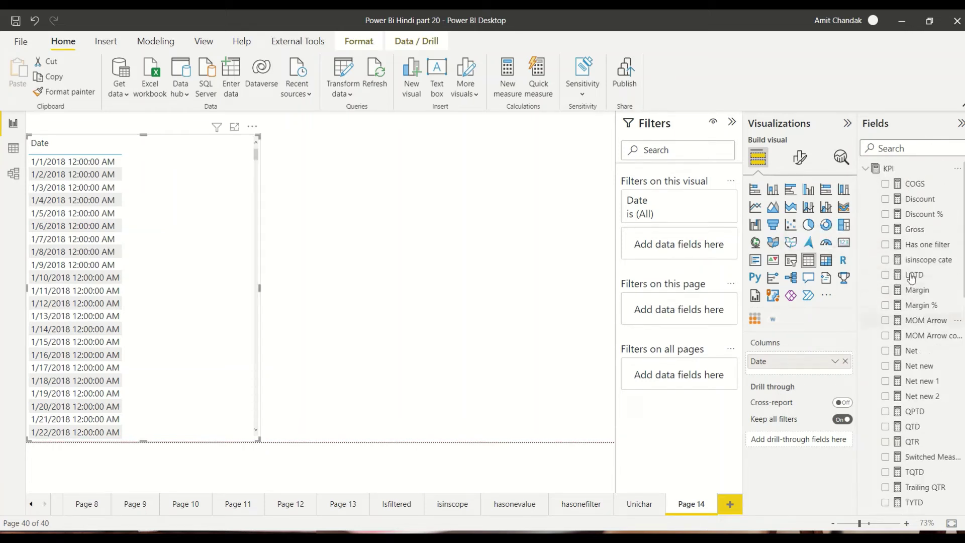
{"action": "left_click", "coordinate": [900, 146]}
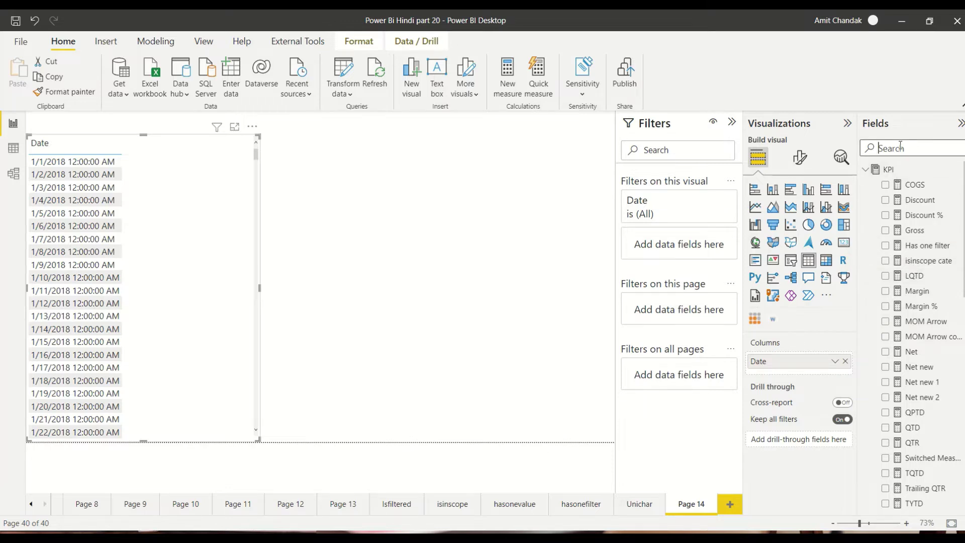
{"action": "type", "text": "ne"}
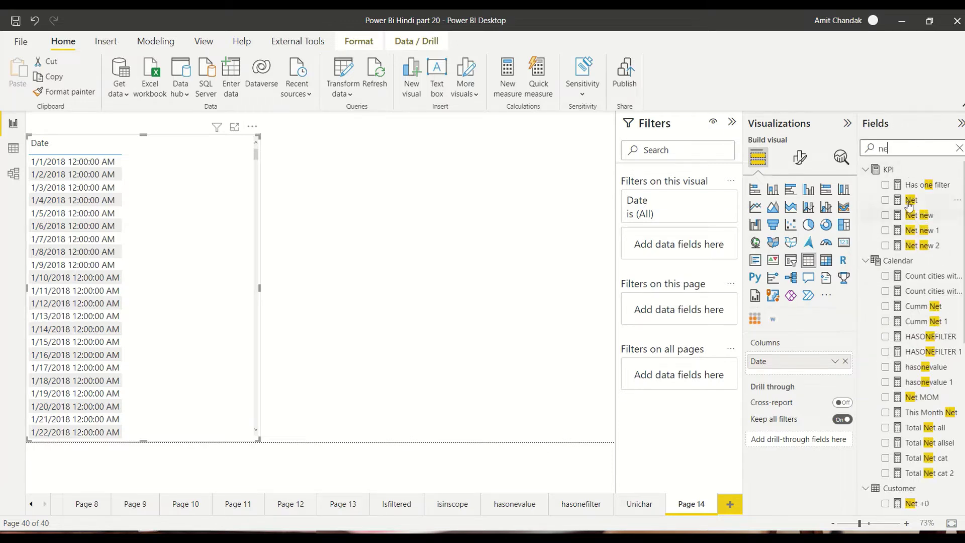
{"action": "left_click_drag", "start_coordinate": [908, 203], "coordinate": [187, 242]}
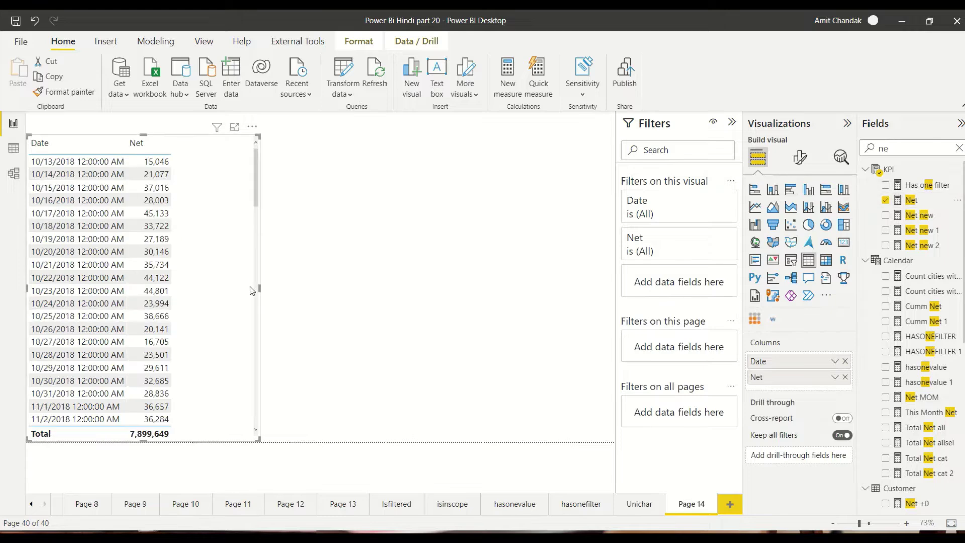
Duplicate the Date and Net table visual and place the copy at the right side of the report page.
{"action": "key", "text": "ctrl+c"}
{"action": "key", "text": "ctrl+v"}
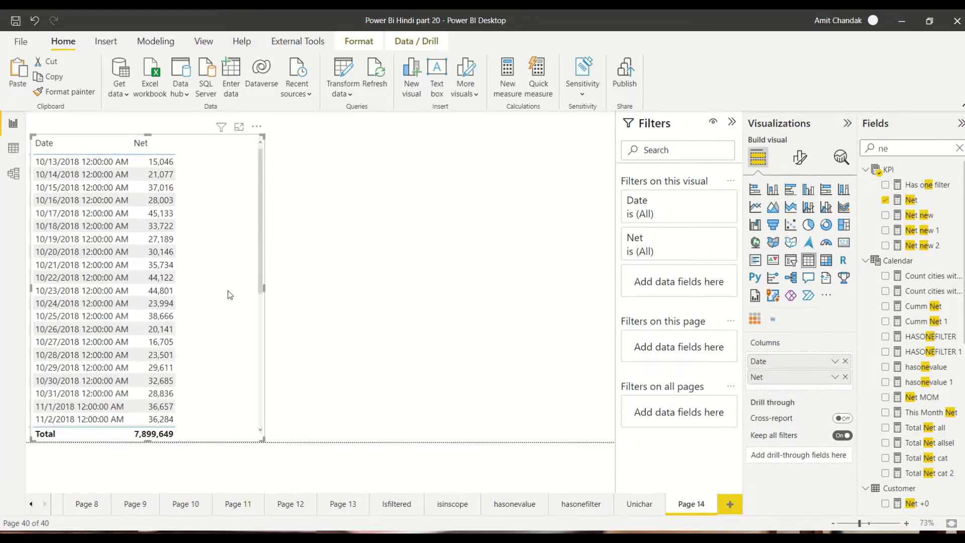
{"action": "left_click_drag", "start_coordinate": [230, 294], "coordinate": [583, 294]}
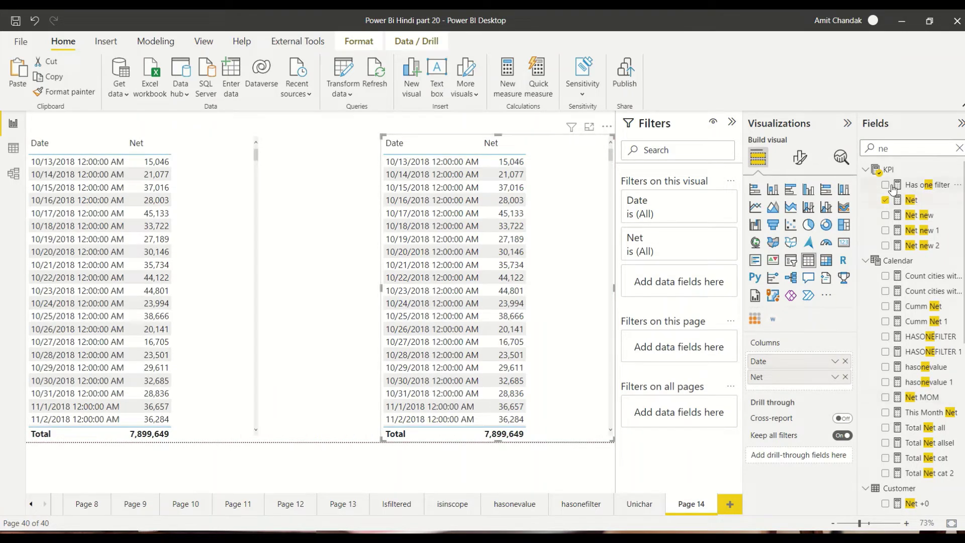
Clear the field search and replace Date with Month Year in the copied table visual.
{"action": "left_click", "coordinate": [883, 148]}
{"action": "key", "text": "BackSpace"}
{"action": "key", "text": "BackSpace"}
{"action": "scroll", "coordinate": [893, 321], "scroll_direction": "down", "scroll_amount": 10}
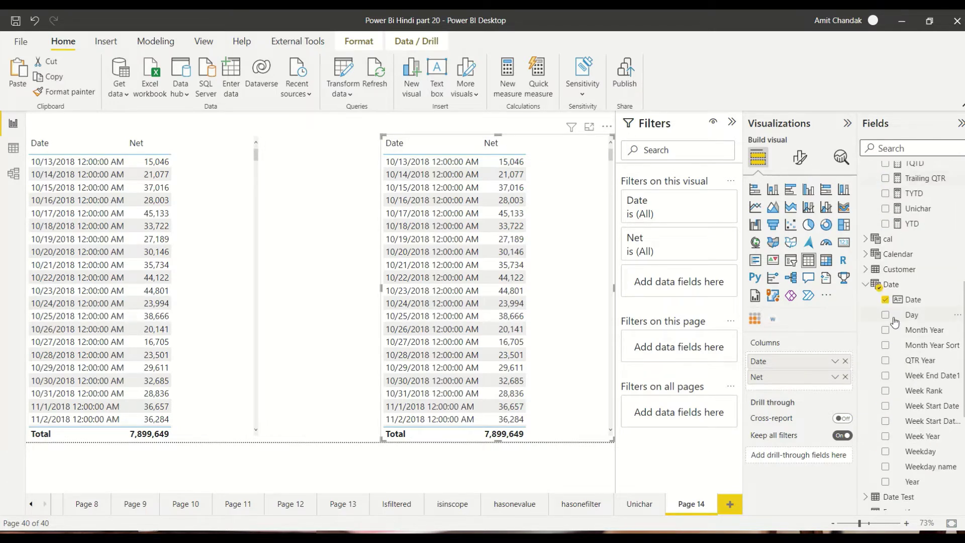
{"action": "scroll", "coordinate": [894, 322], "scroll_direction": "down", "scroll_amount": 3}
{"action": "left_click_drag", "start_coordinate": [927, 221], "coordinate": [824, 360]}
{"action": "left_click", "coordinate": [845, 377]}
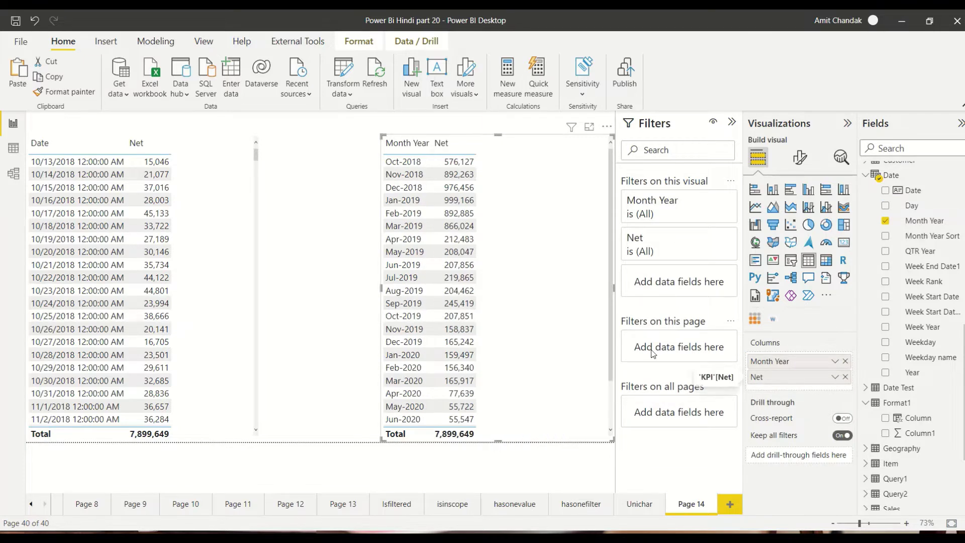
Widen the Date and Net table visual toward the Month Year table.
{"action": "left_click", "coordinate": [219, 232]}
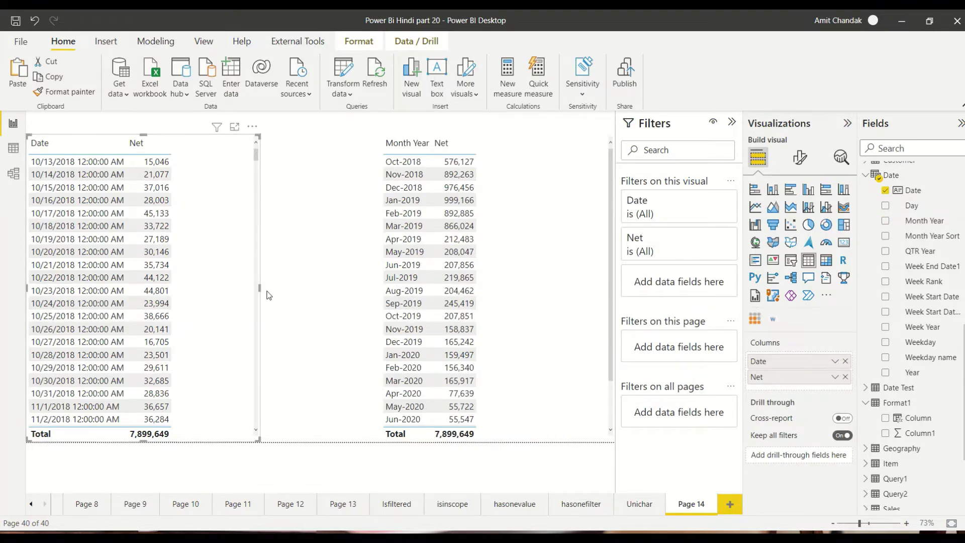
{"action": "left_click_drag", "start_coordinate": [260, 288], "coordinate": [331, 289]}
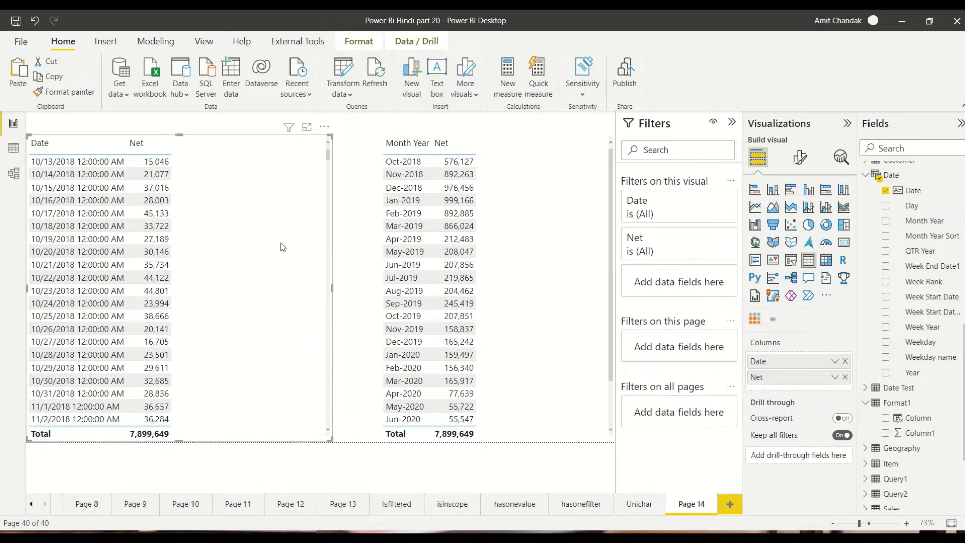
Create a new measure named FNBV.
{"action": "left_click", "coordinate": [508, 83]}
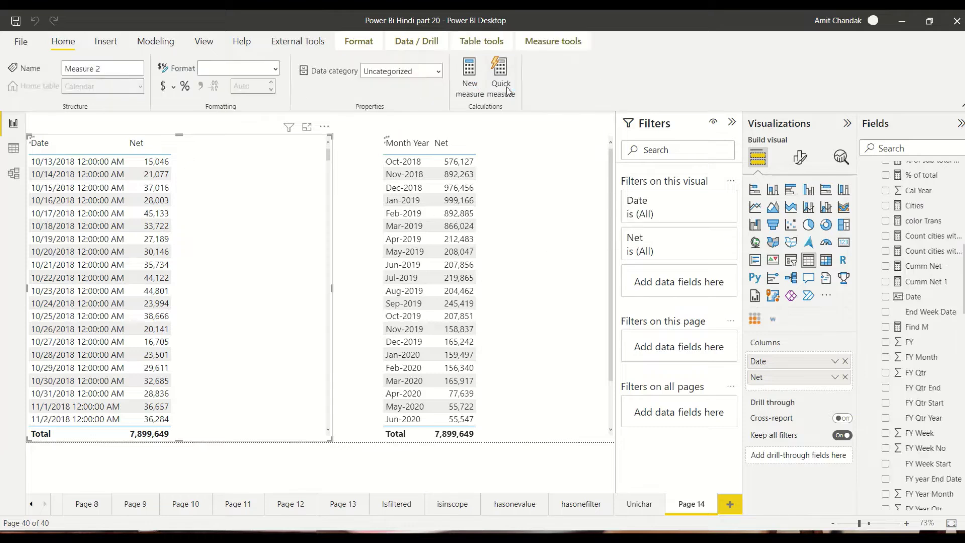
{"action": "double_click", "coordinate": [120, 121]}
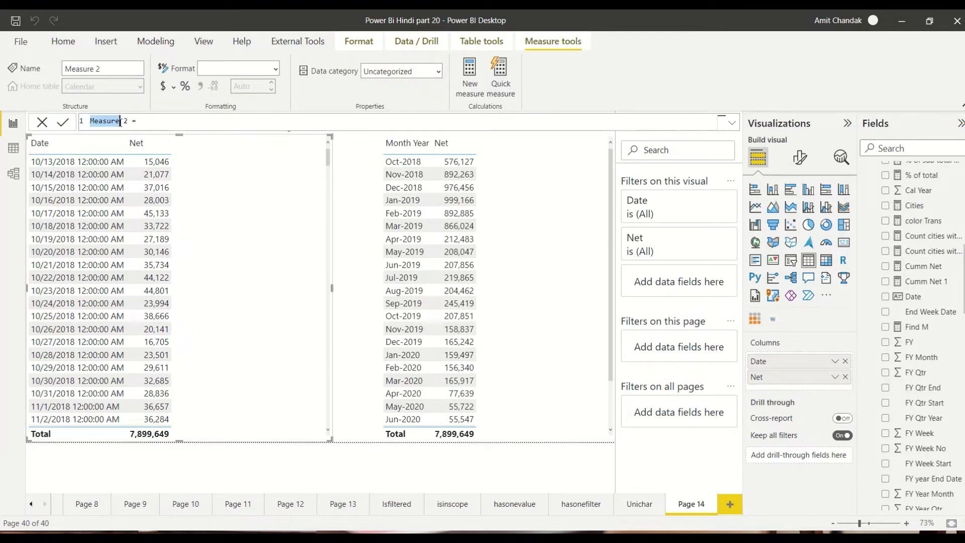
{"action": "left_click_drag", "start_coordinate": [128, 121], "coordinate": [70, 121]}
{"action": "type", "text": "FN"}
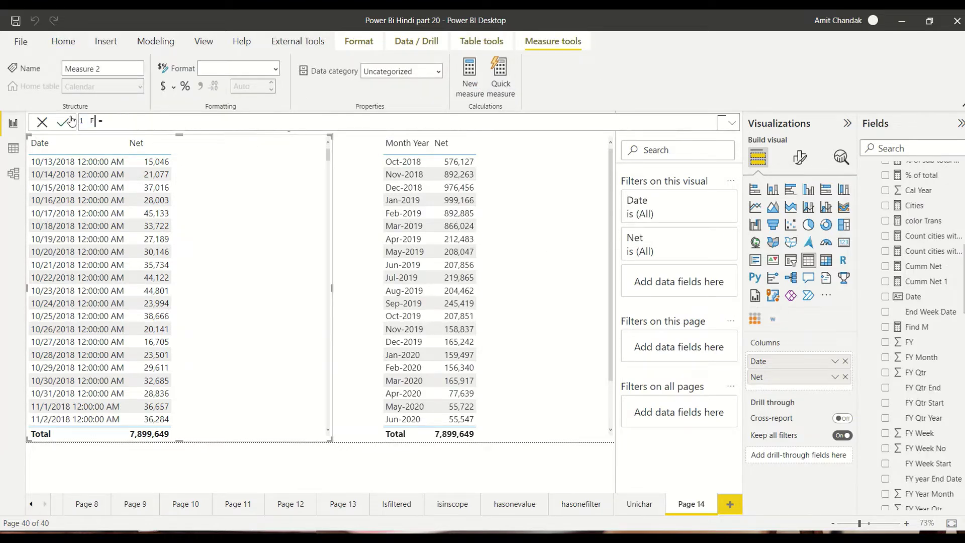
{"action": "type", "text": "BV"}
{"action": "key", "text": "End"}
{"action": "type", "text": "for"}
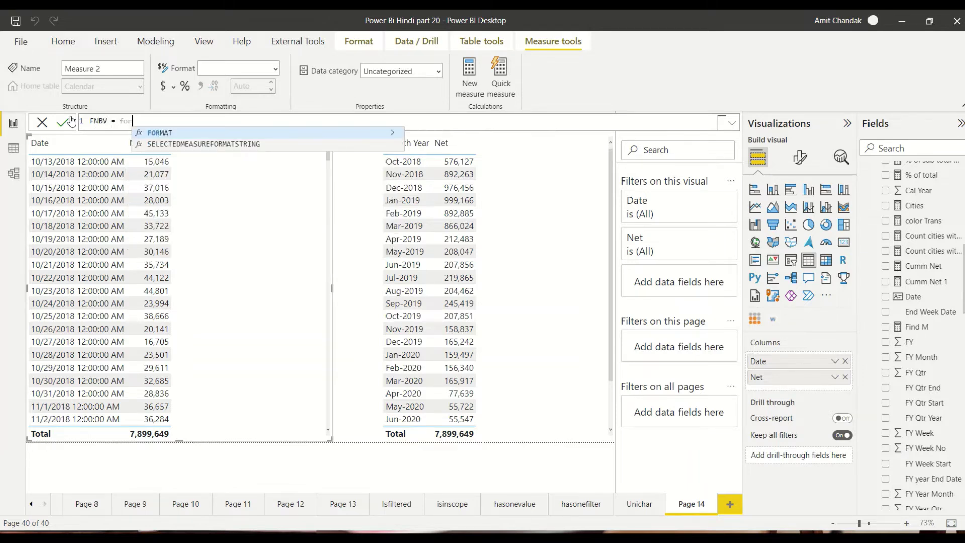
{"action": "key", "text": "BackSpace"}
{"action": "key", "text": "BackSpace"}
{"action": "key", "text": "BackSpace"}
{"action": "type", "text": "cal"}
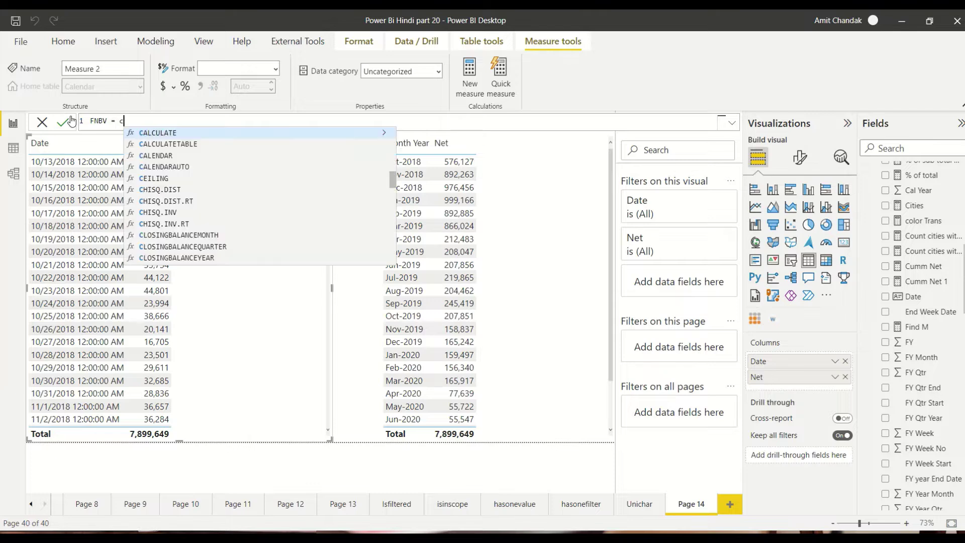
{"action": "key", "text": "BackSpace"}
{"action": "key", "text": "BackSpace"}
{"action": "key", "text": "BackSpace"}
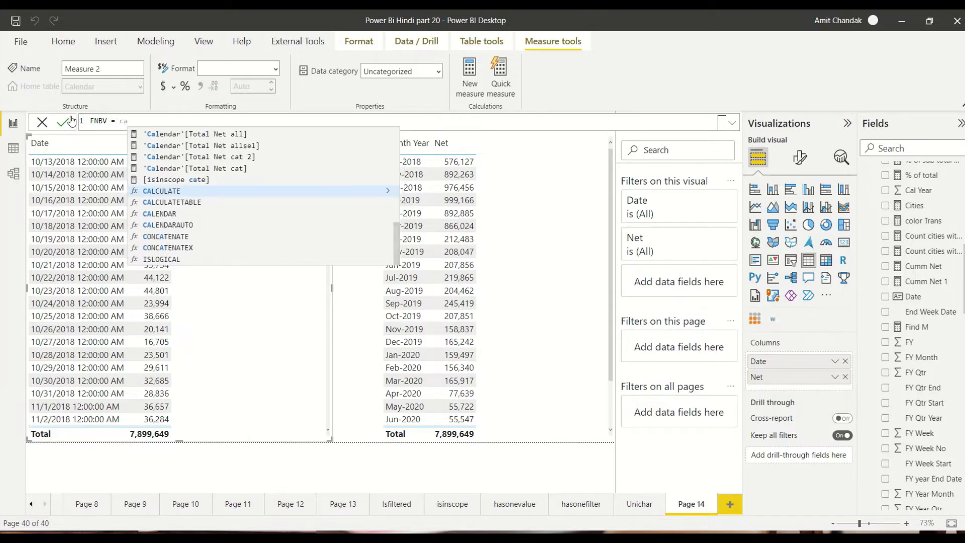
Define the FNBV measure as FIRSTNONBLANKVALUE('Date'[Date], [Net]) and commit it.
{"action": "type", "text": "fir"}
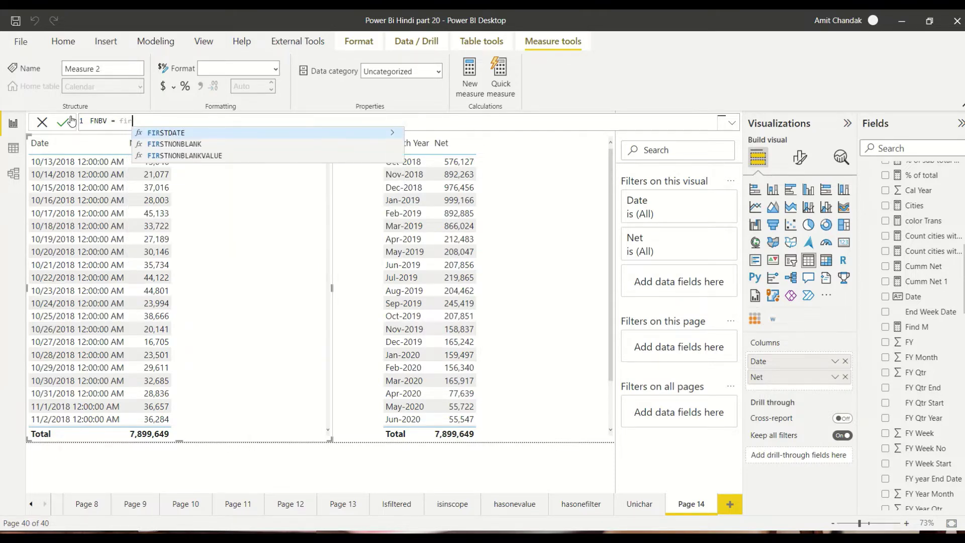
{"action": "key", "text": "Down"}
{"action": "key", "text": "Down"}
{"action": "key", "text": "Tab"}
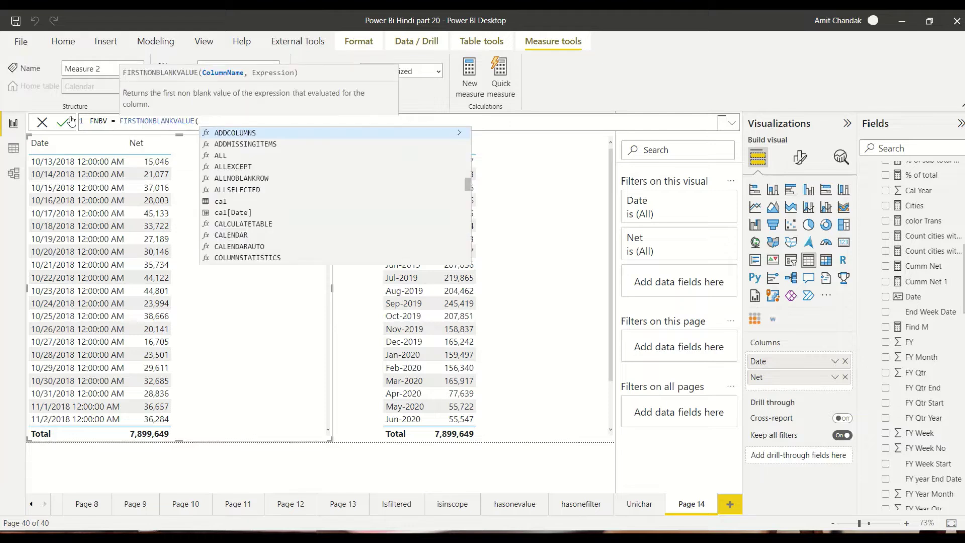
{"action": "type", "text": "date"}
{"action": "key", "text": "Down"}
{"action": "key", "text": "Tab"}
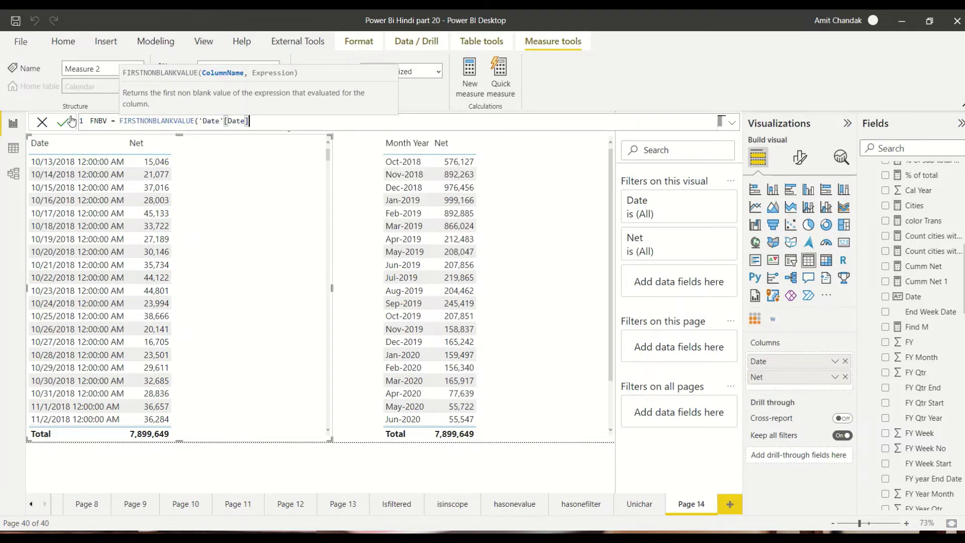
{"action": "type", "text": ", "}
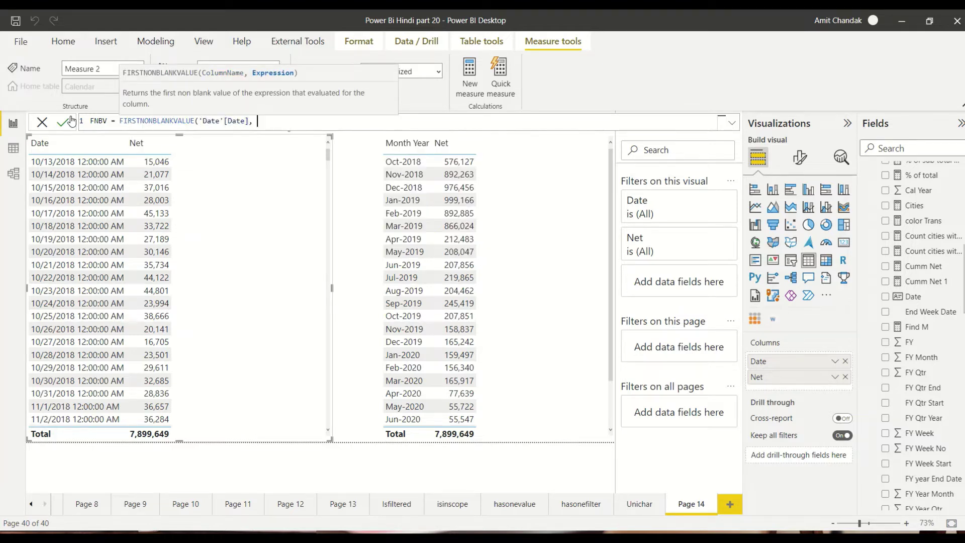
{"action": "type", "text": "[ne"}
{"action": "key", "text": "Tab"}
{"action": "type", "text": ")"}
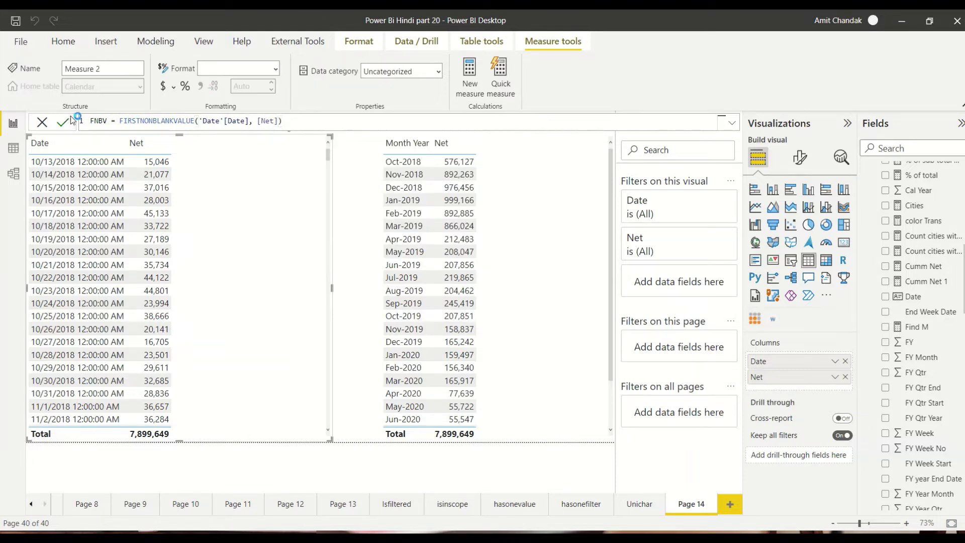
{"action": "key", "text": "Return"}
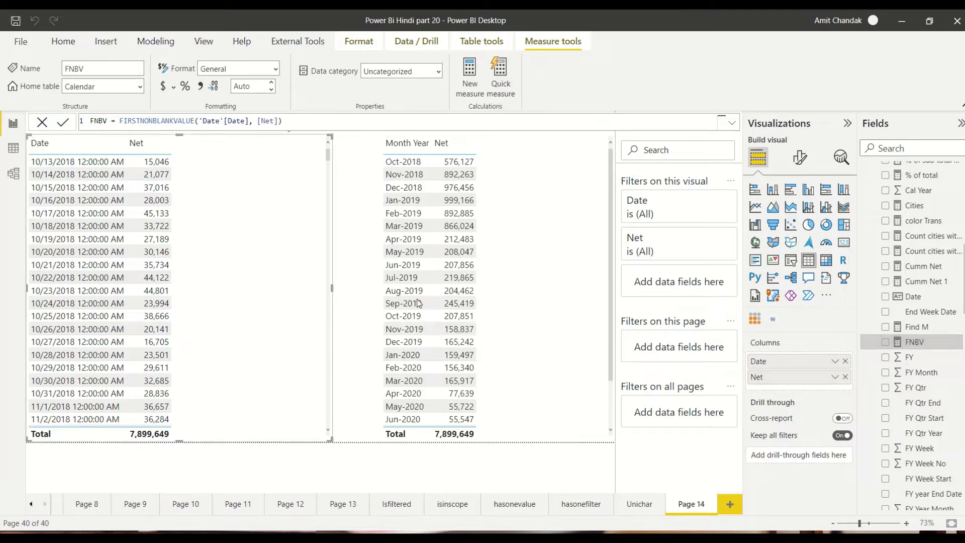
Add the FNBV measure to the Date and Month Year tables and compare its monthly results with the daily rows.
{"action": "left_click_drag", "start_coordinate": [918, 343], "coordinate": [251, 254]}
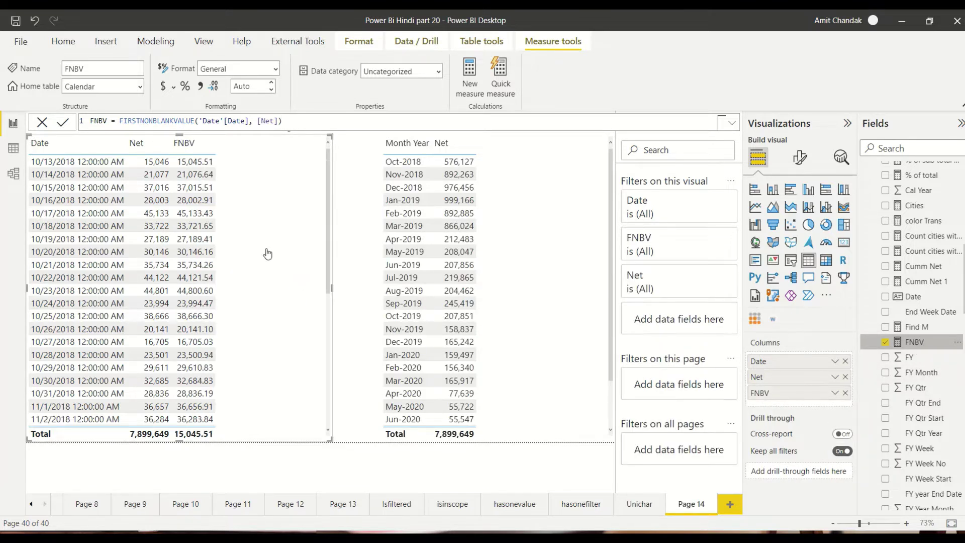
{"action": "left_click_drag", "start_coordinate": [919, 344], "coordinate": [547, 231]}
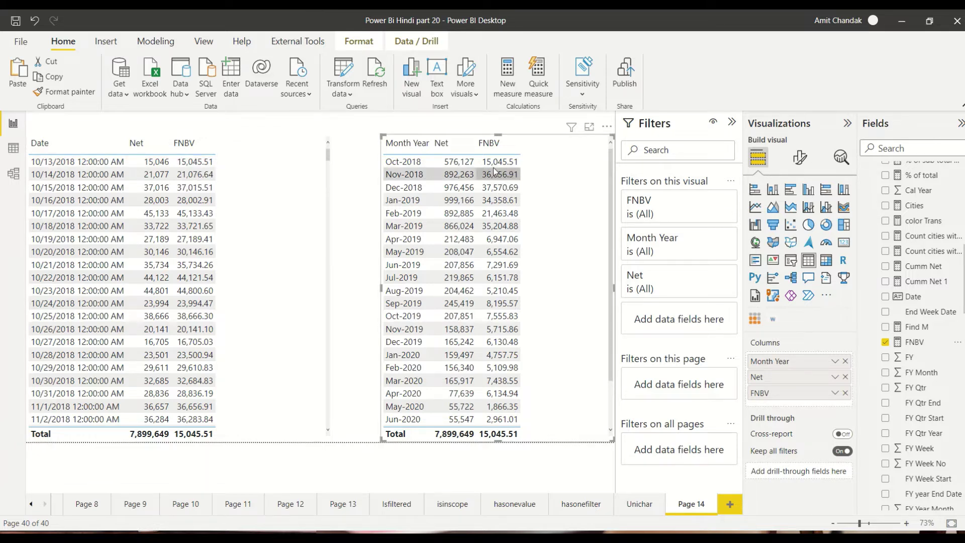
{"action": "scroll", "coordinate": [180, 373], "scroll_direction": "down", "scroll_amount": 1}
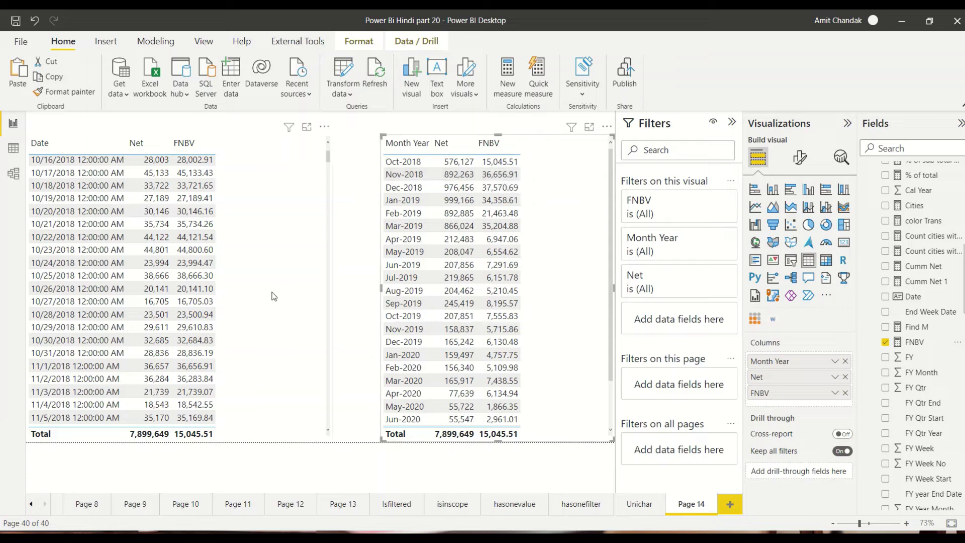
{"action": "scroll", "coordinate": [194, 346], "scroll_direction": "down", "scroll_amount": 1}
{"action": "scroll", "coordinate": [192, 352], "scroll_direction": "down", "scroll_amount": 5}
{"action": "scroll", "coordinate": [193, 352], "scroll_direction": "down", "scroll_amount": 6}
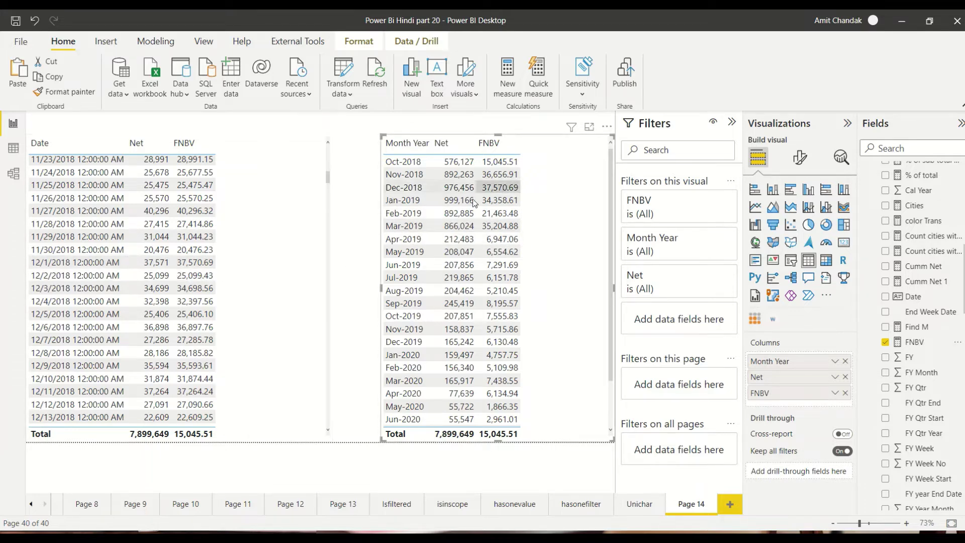
{"action": "scroll", "coordinate": [304, 259], "scroll_direction": "up", "scroll_amount": 6}
{"action": "scroll", "coordinate": [302, 263], "scroll_direction": "up", "scroll_amount": 7}
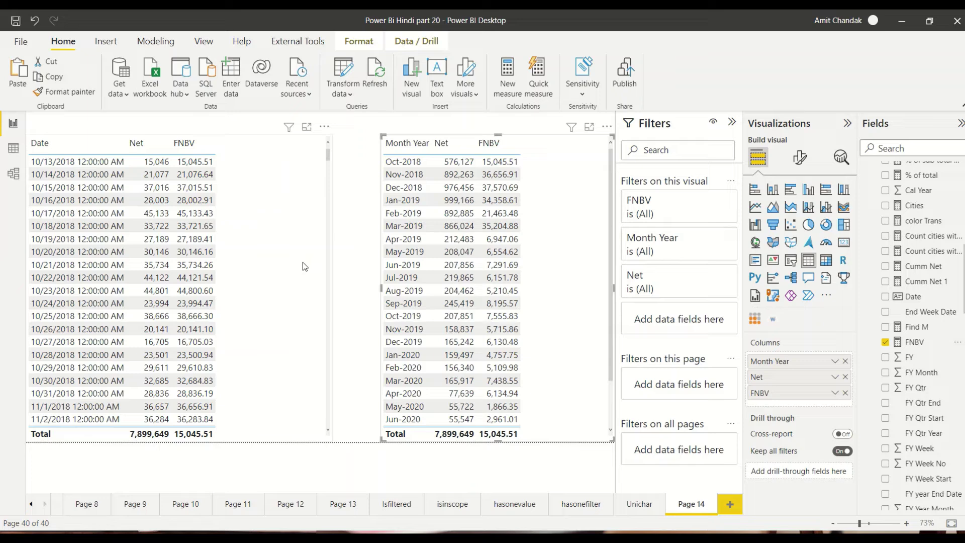
Create another new measure in the Calendar table and name it LNBV.
{"action": "left_click", "coordinate": [913, 343]}
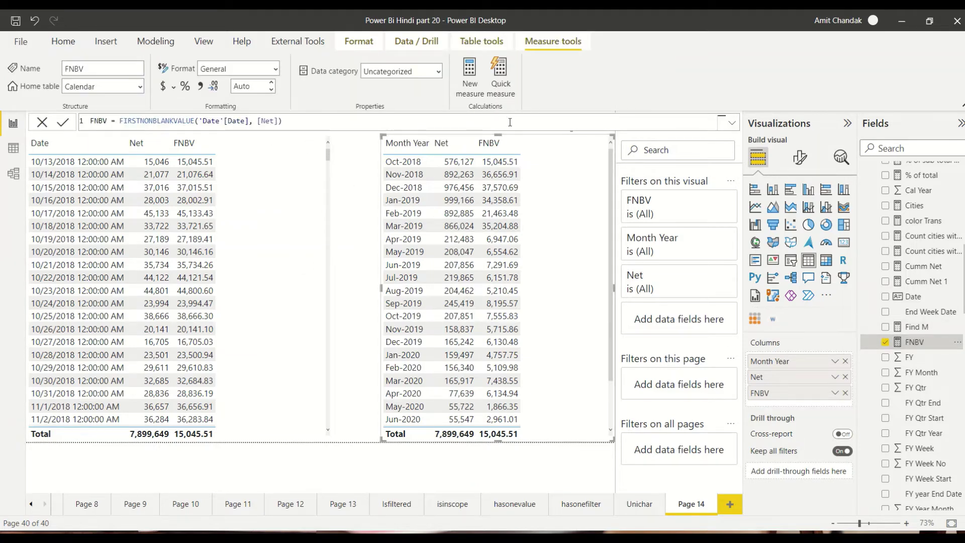
{"action": "left_click", "coordinate": [468, 80]}
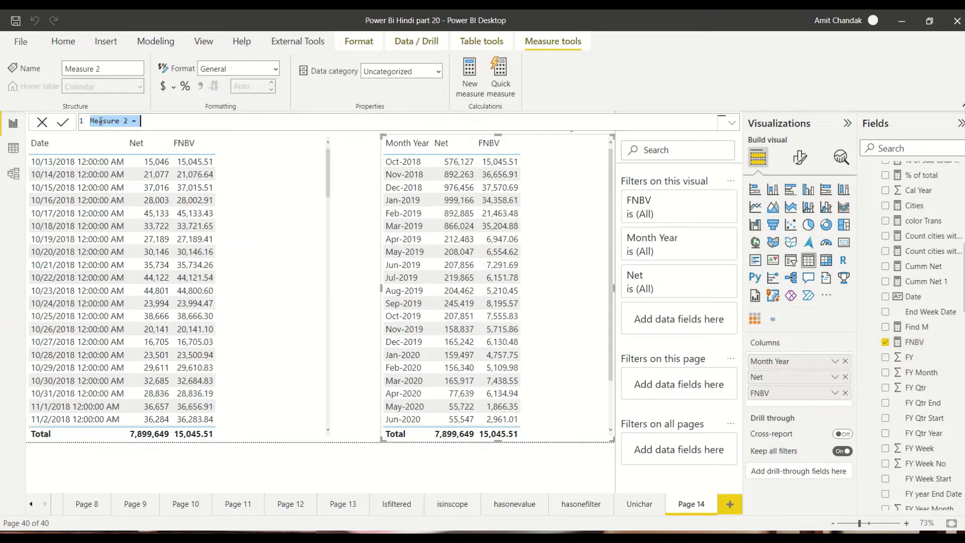
{"action": "left_click", "coordinate": [127, 121]}
{"action": "left_click_drag", "start_coordinate": [128, 120], "coordinate": [39, 124]}
{"action": "type", "text": "LNBV = "}
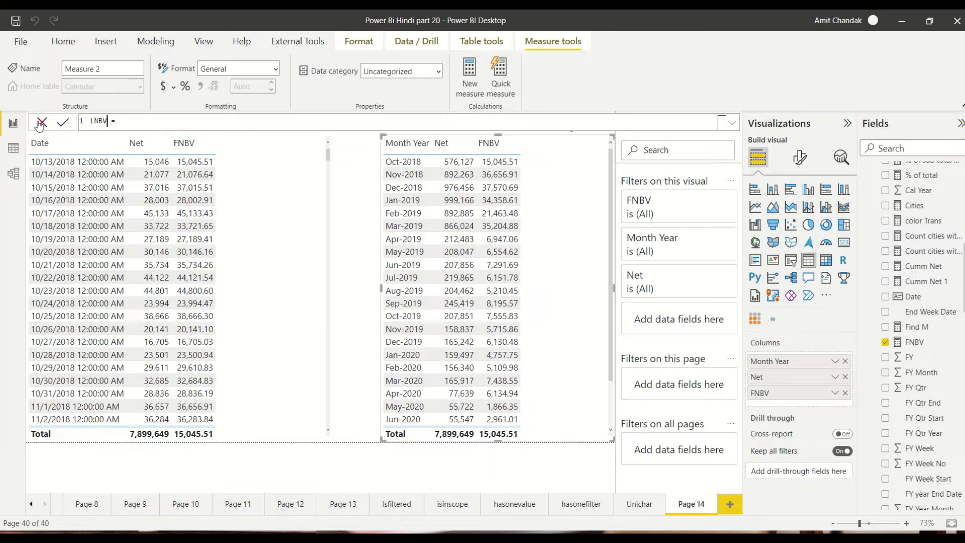
Define the LNBV measure as LASTNONBLANKVALUE('Date'[Date],[Net]) and commit it.
{"action": "type", "text": "las"}
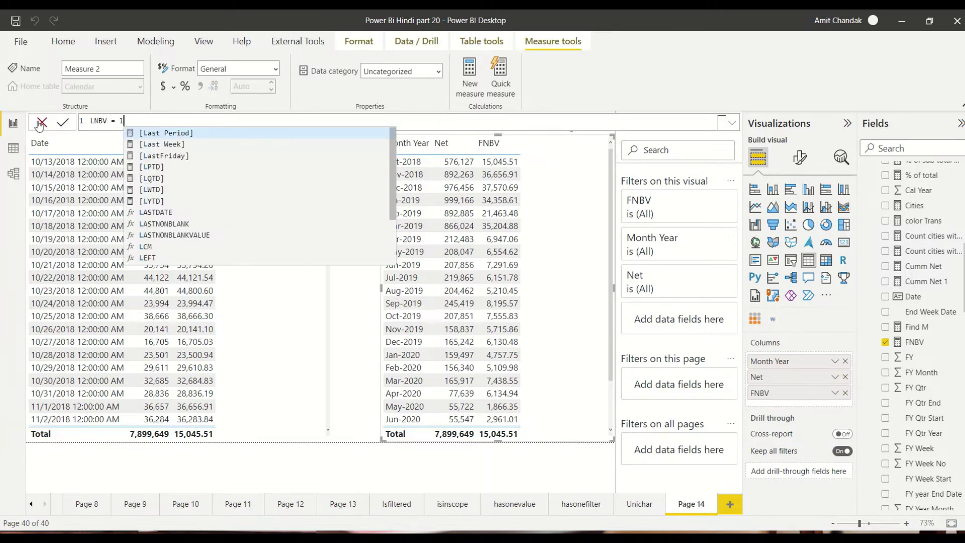
{"action": "key", "text": "Down"}
{"action": "key", "text": "Down"}
{"action": "key", "text": "Down"}
{"action": "key", "text": "Down"}
{"action": "key", "text": "Down"}
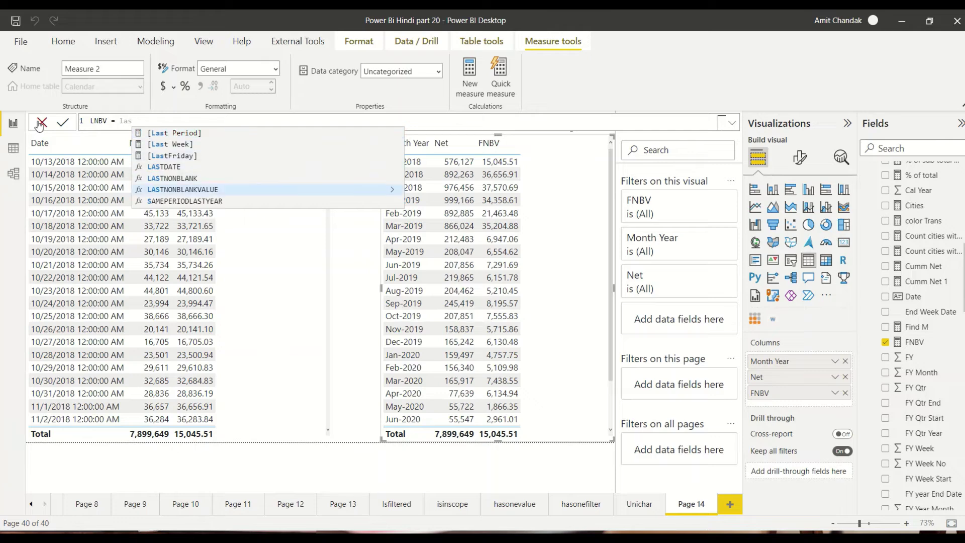
{"action": "key", "text": "Tab"}
{"action": "type", "text": "dat"}
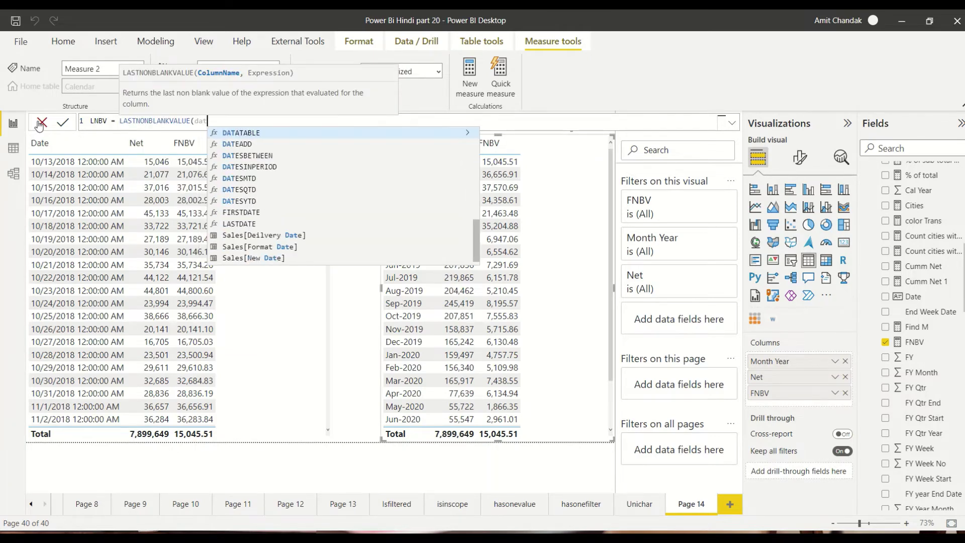
{"action": "key", "text": "Down"}
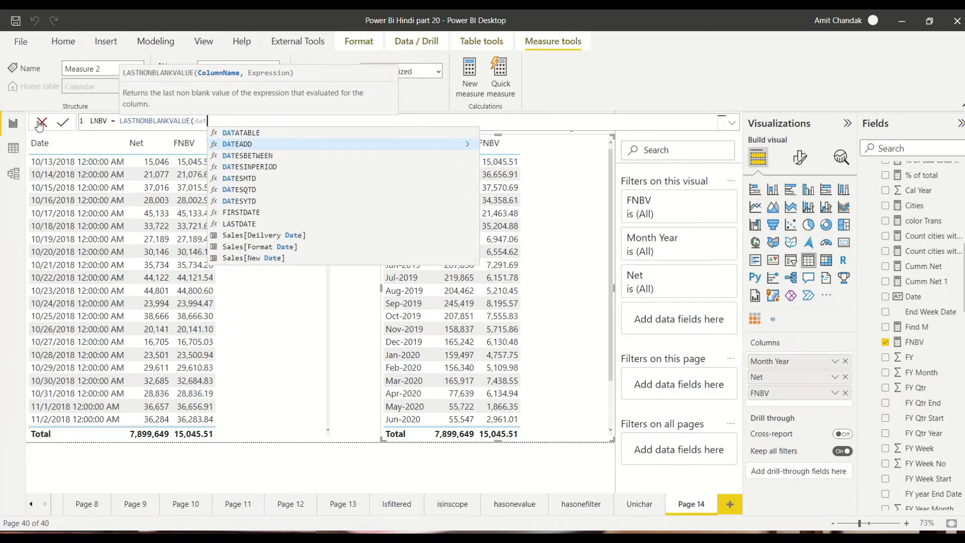
{"action": "type", "text": "e["}
{"action": "key", "text": "Tab"}
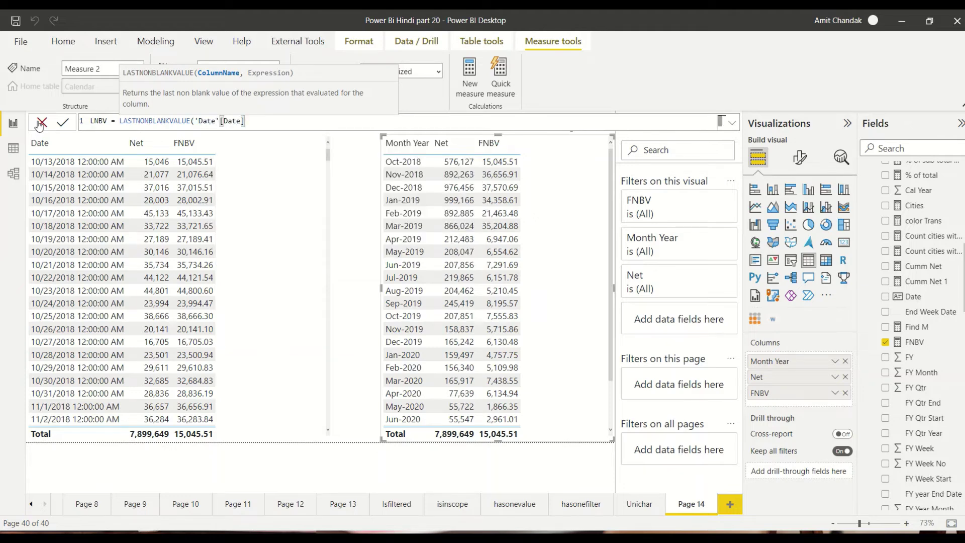
{"action": "type", "text": ",[n"}
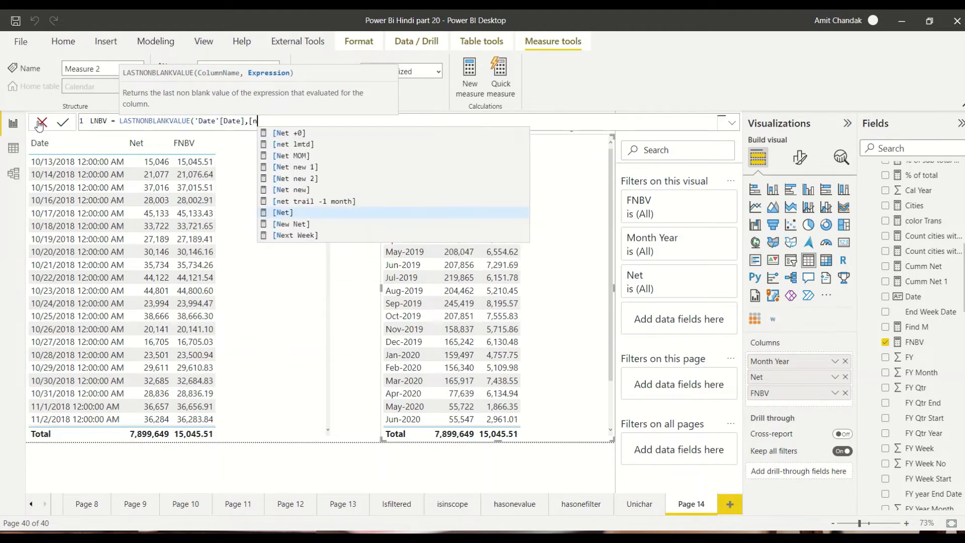
{"action": "key", "text": "Tab"}
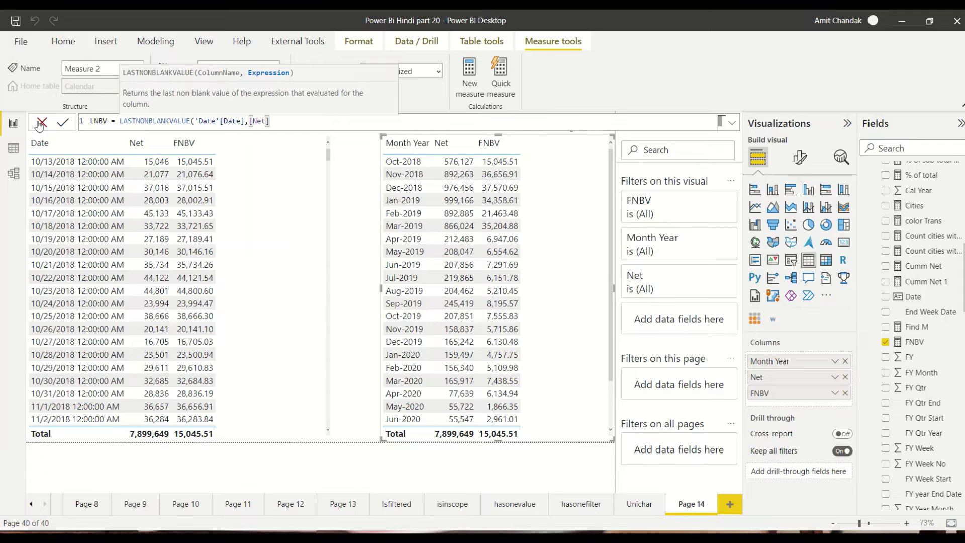
{"action": "type", "text": ")"}
{"action": "key", "text": "Return"}
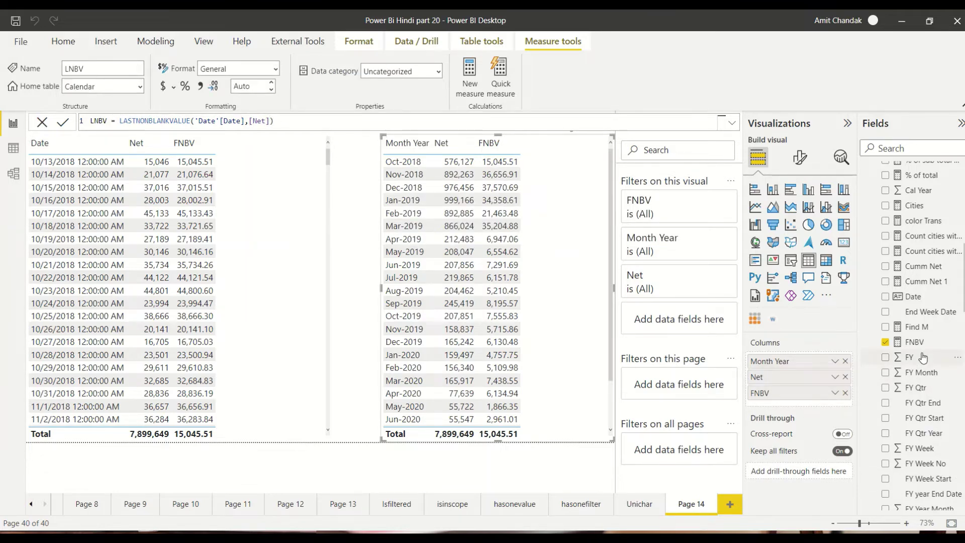
Add the LNBV measure to both tables and move the Month Year table closer to the Date table.
{"action": "scroll", "coordinate": [921, 372], "scroll_direction": "down", "scroll_amount": 5}
{"action": "left_click_drag", "start_coordinate": [921, 424], "coordinate": [291, 231]}
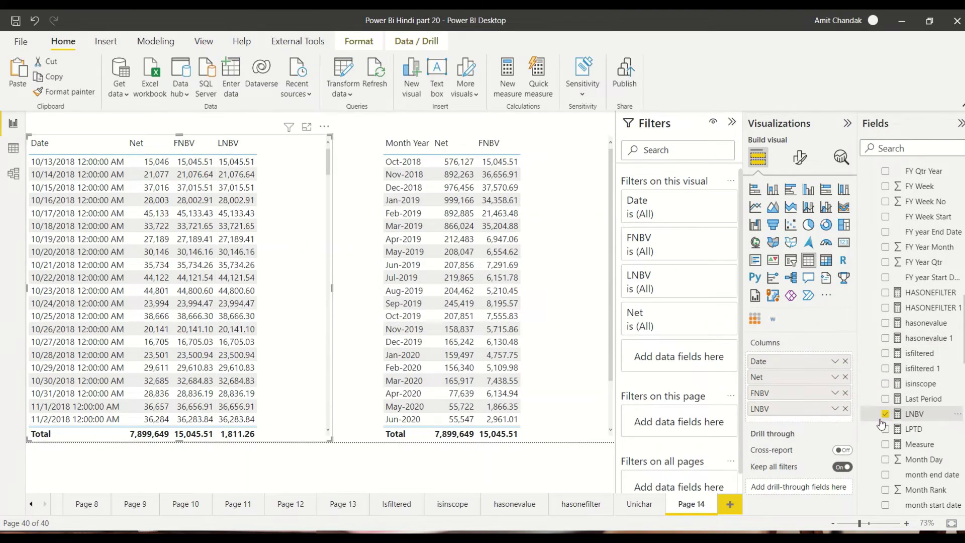
{"action": "left_click_drag", "start_coordinate": [915, 413], "coordinate": [575, 242]}
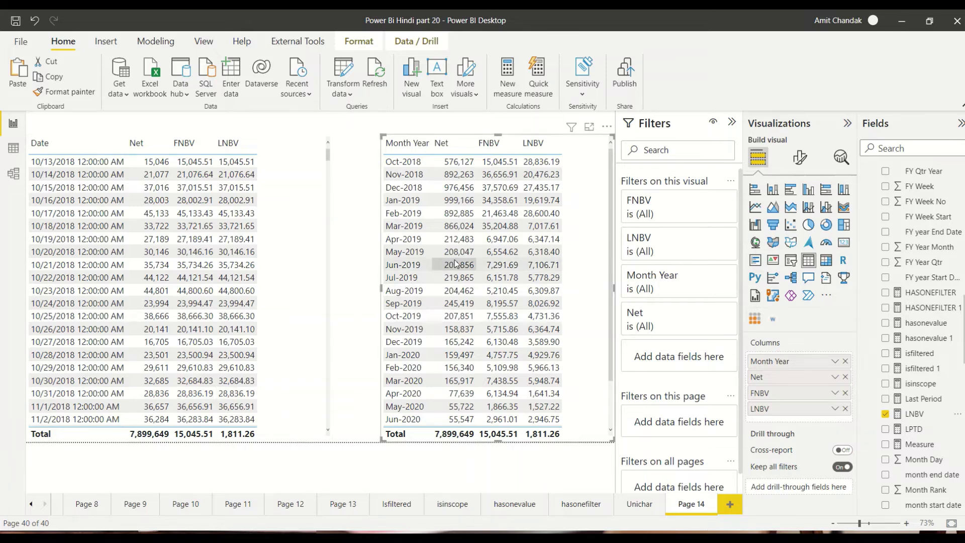
{"action": "left_click_drag", "start_coordinate": [595, 321], "coordinate": [562, 328]}
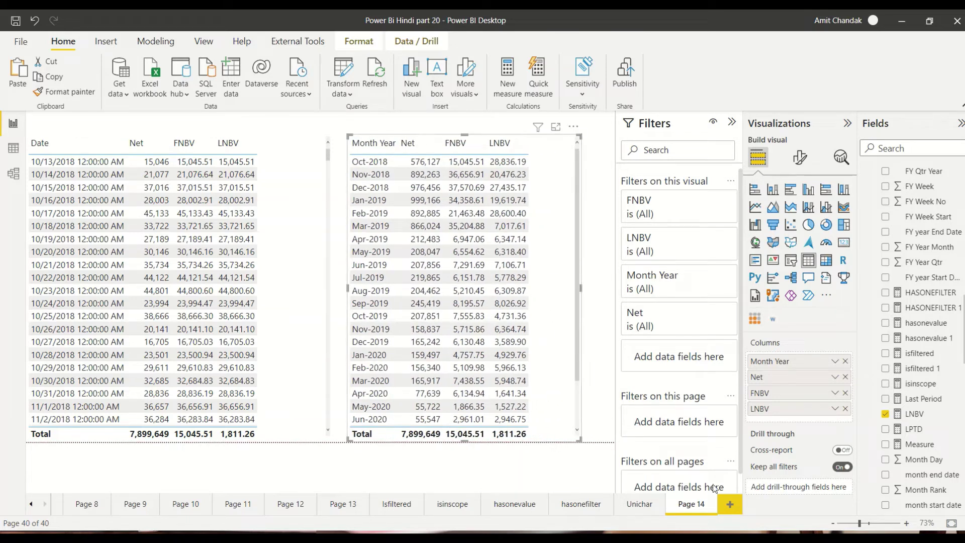
Add a new report page and expand the Date table's fields, with the KPI and Calendar field lists collapsed.
{"action": "left_click", "coordinate": [728, 500]}
{"action": "scroll", "coordinate": [921, 248], "scroll_direction": "up", "scroll_amount": 5}
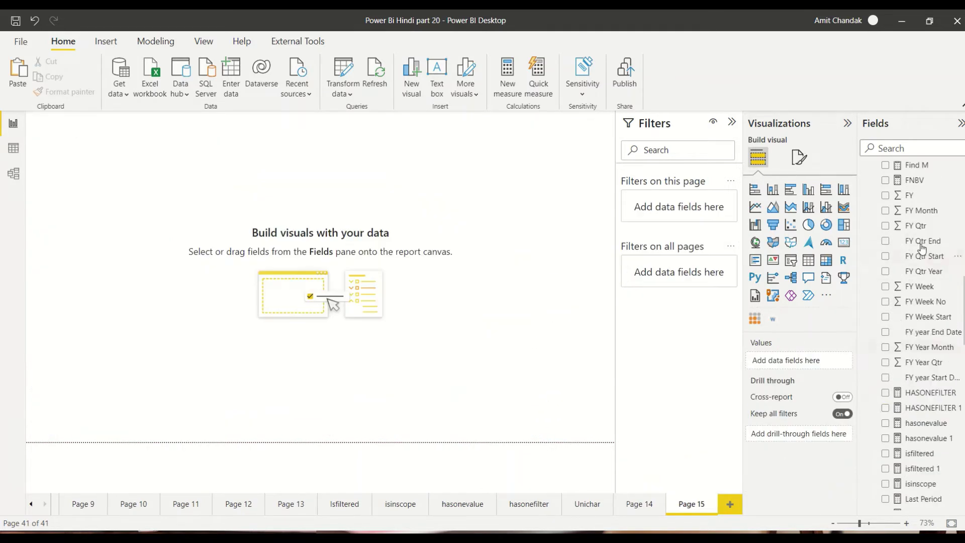
{"action": "scroll", "coordinate": [922, 293], "scroll_direction": "up", "scroll_amount": 2}
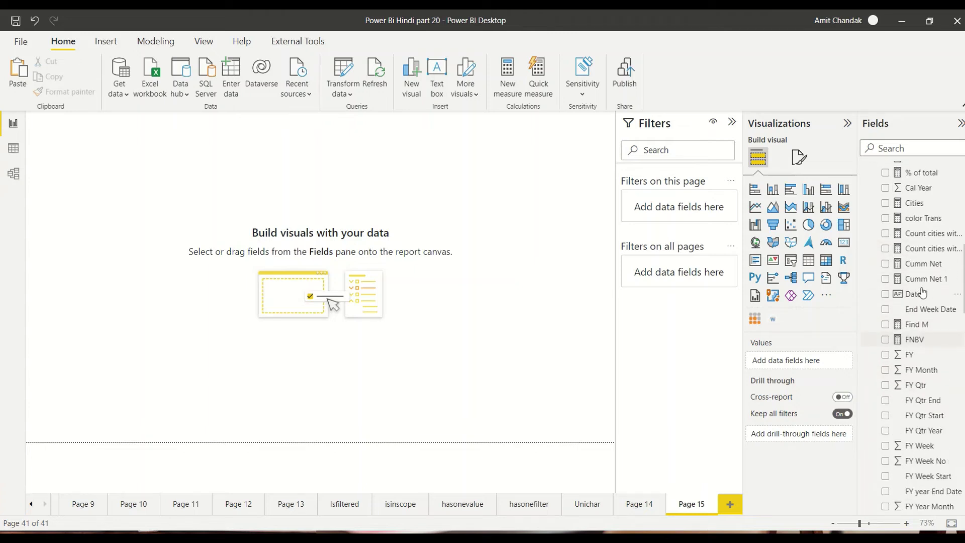
{"action": "scroll", "coordinate": [922, 293], "scroll_direction": "down", "scroll_amount": 8}
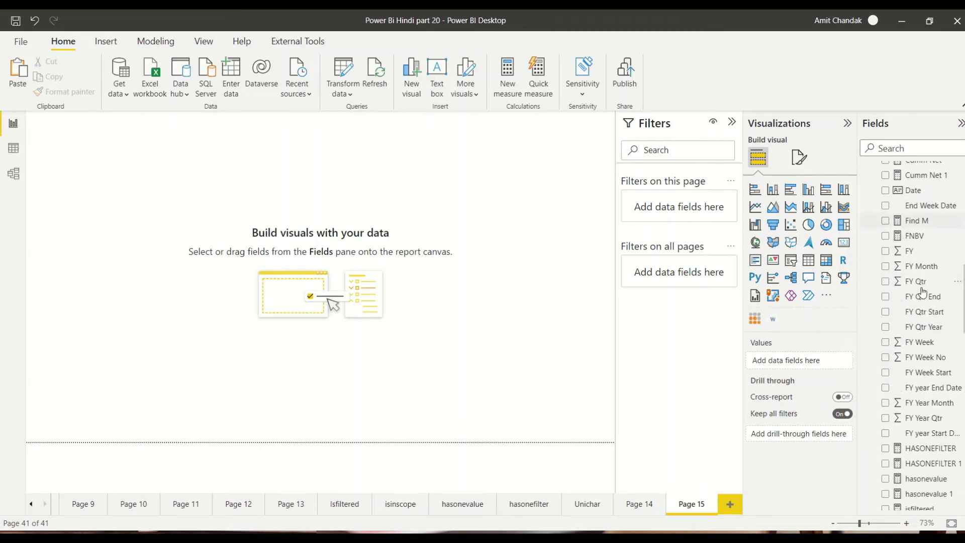
{"action": "scroll", "coordinate": [921, 321], "scroll_direction": "up", "scroll_amount": 20}
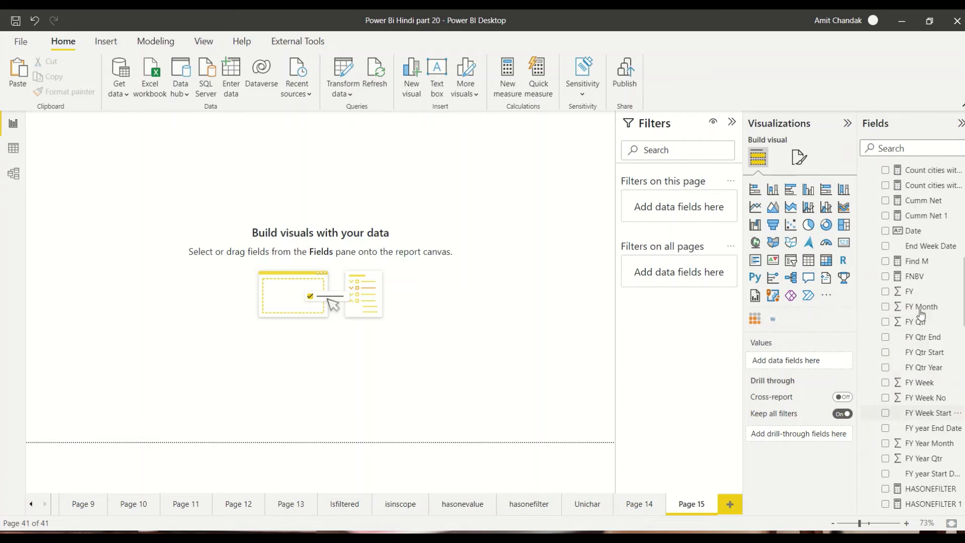
{"action": "scroll", "coordinate": [920, 307], "scroll_direction": "down", "scroll_amount": 6}
{"action": "scroll", "coordinate": [920, 307], "scroll_direction": "up", "scroll_amount": 12}
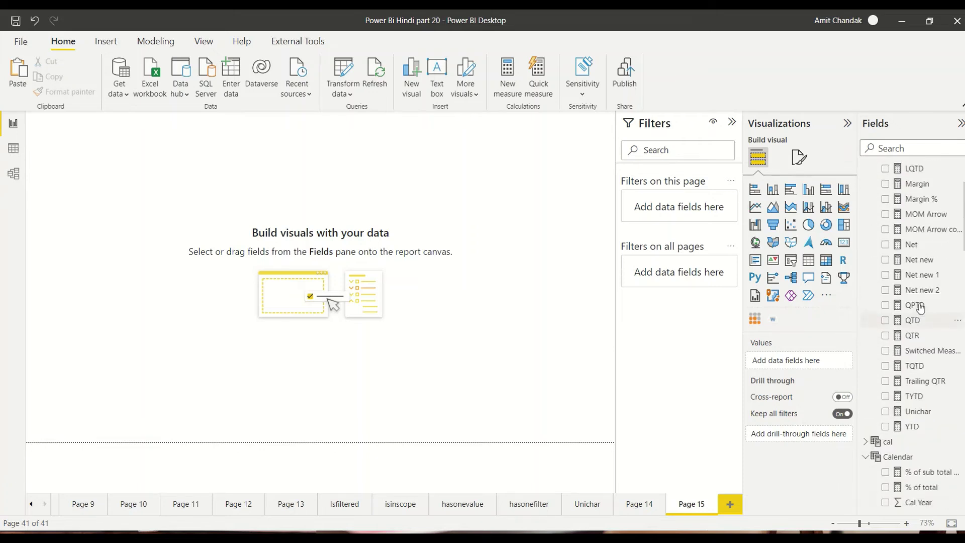
{"action": "left_click", "coordinate": [865, 170]}
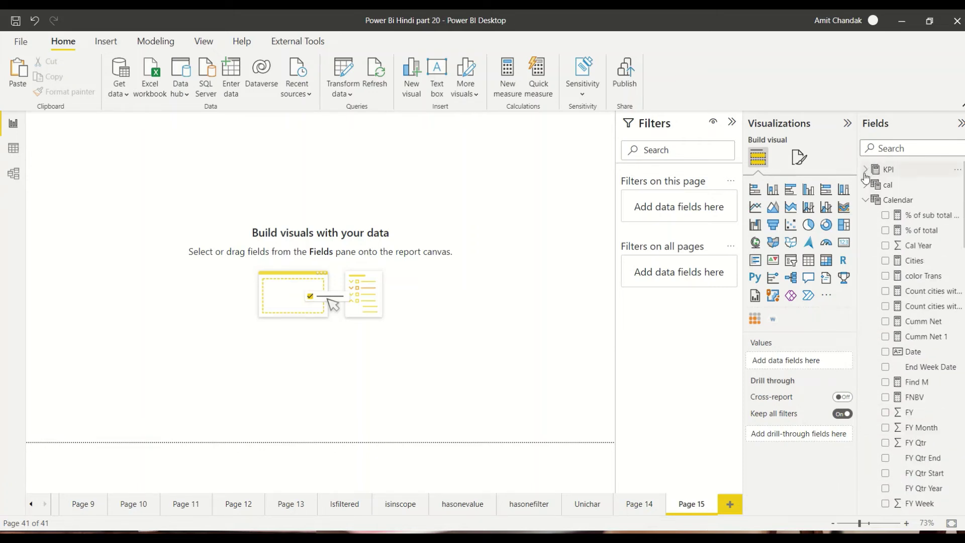
{"action": "left_click", "coordinate": [865, 200]}
{"action": "left_click", "coordinate": [876, 230]}
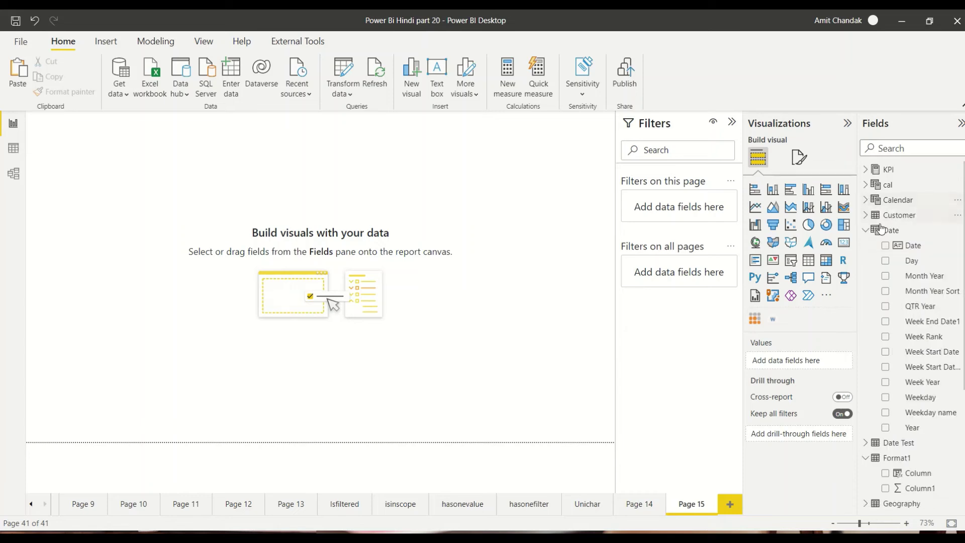
Create a table visual from the Date table's QTR Year field on the new page and enlarge it.
{"action": "left_click_drag", "start_coordinate": [920, 307], "coordinate": [150, 209]}
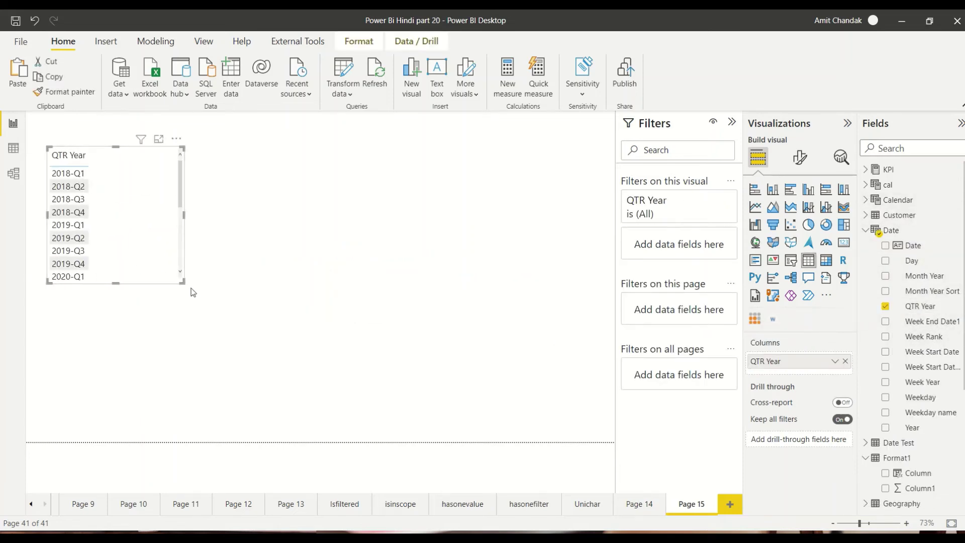
{"action": "left_click_drag", "start_coordinate": [180, 279], "coordinate": [312, 413]}
{"action": "scroll", "coordinate": [936, 312], "scroll_direction": "down", "scroll_amount": 3}
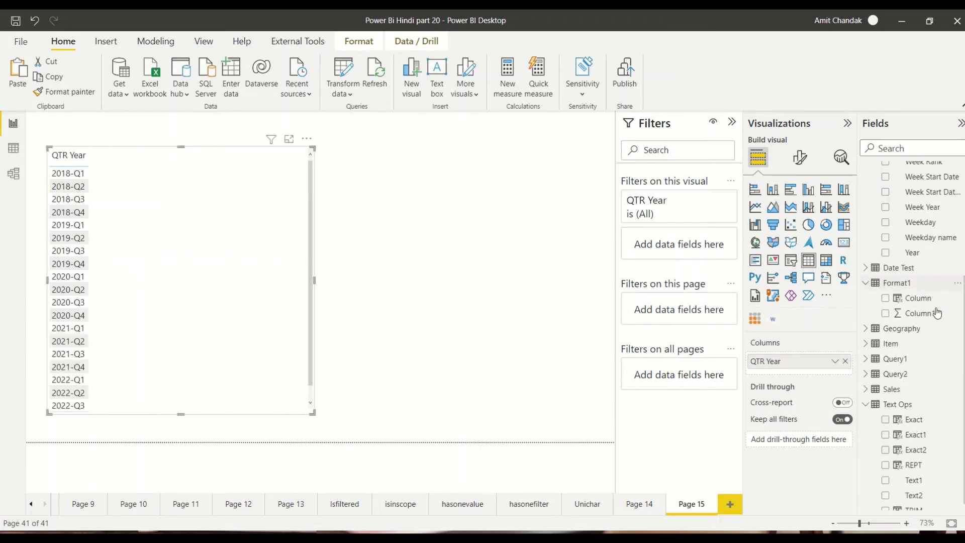
{"action": "scroll", "coordinate": [936, 312], "scroll_direction": "up", "scroll_amount": 5}
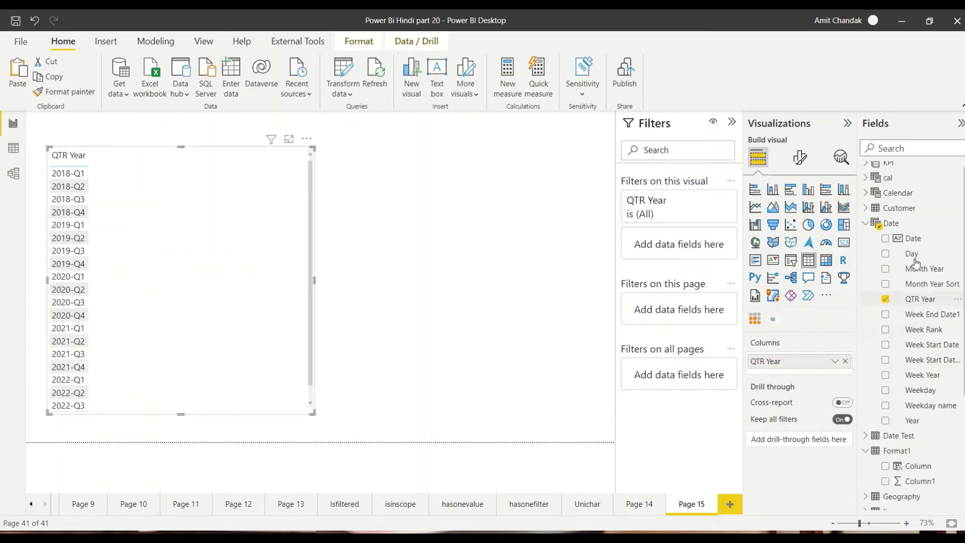
Search the fields for BV and add the FNBV and LNBV measures to the QTR Year table.
{"action": "left_click", "coordinate": [899, 151]}
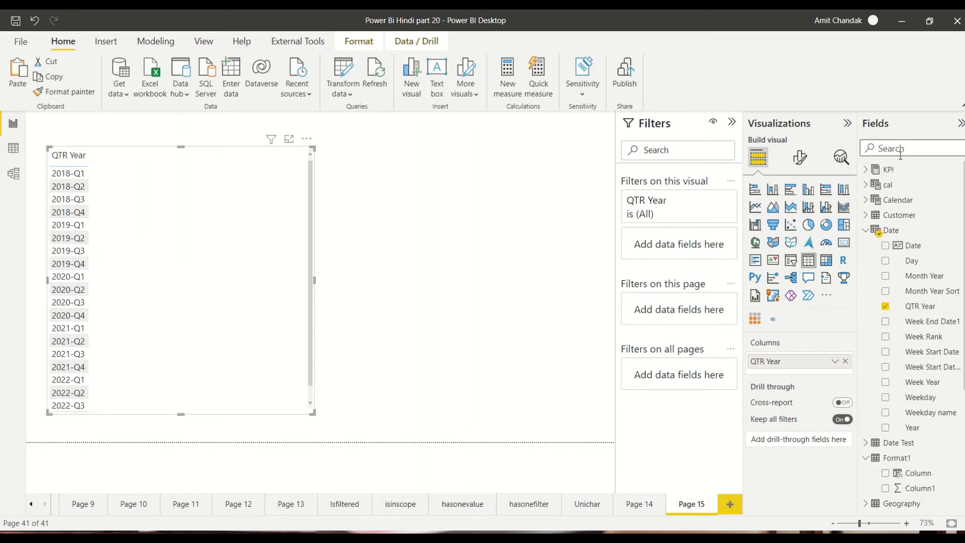
{"action": "type", "text": "BV"}
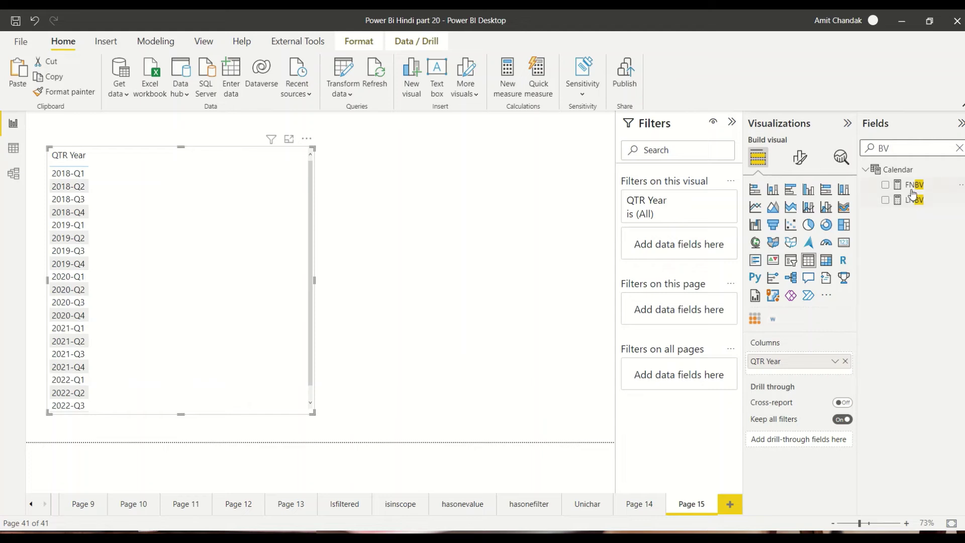
{"action": "left_click_drag", "start_coordinate": [912, 186], "coordinate": [225, 238]}
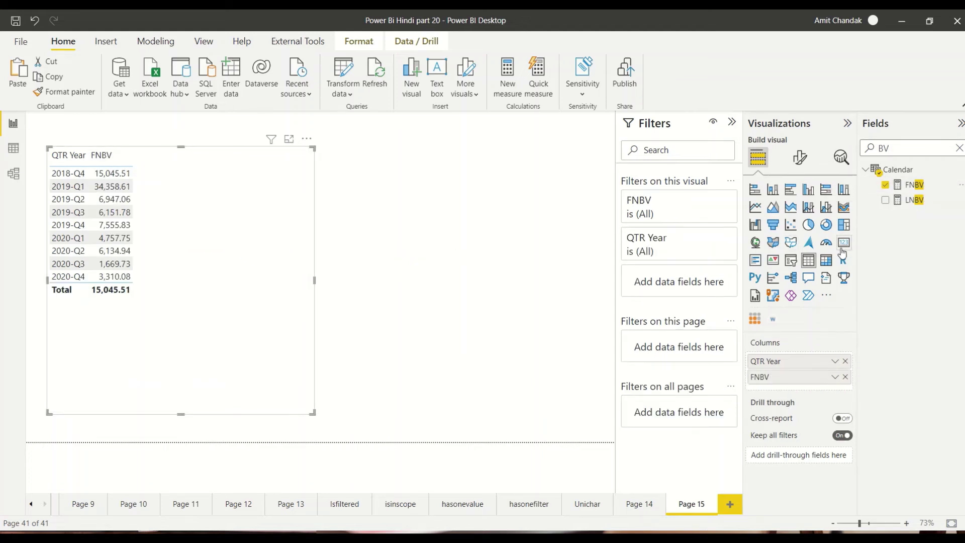
{"action": "left_click_drag", "start_coordinate": [912, 200], "coordinate": [253, 224]}
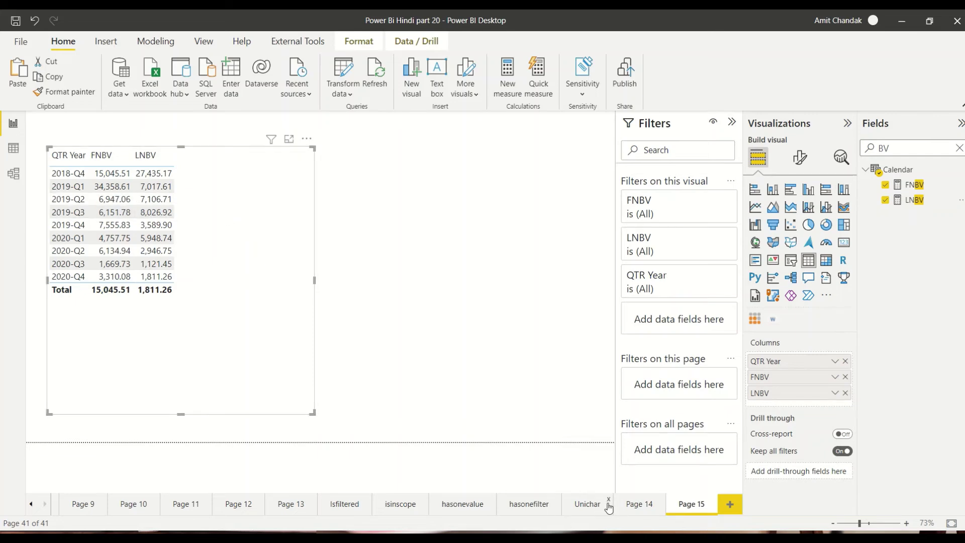
Compare the quarterly FNBV and LNBV values with the daily values around the 2018 to 2019 quarter change on Page 14.
{"action": "left_click", "coordinate": [635, 504]}
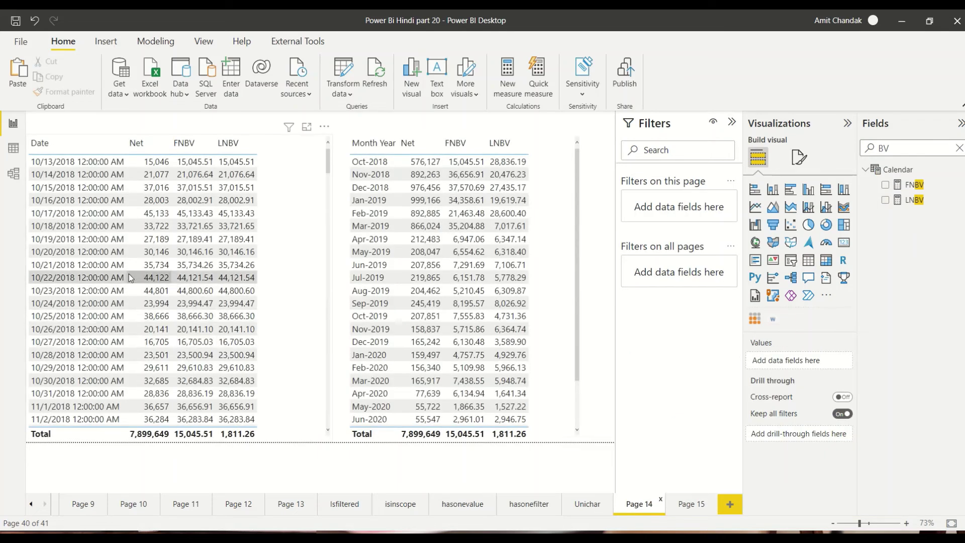
{"action": "scroll", "coordinate": [131, 330], "scroll_direction": "down", "scroll_amount": 20}
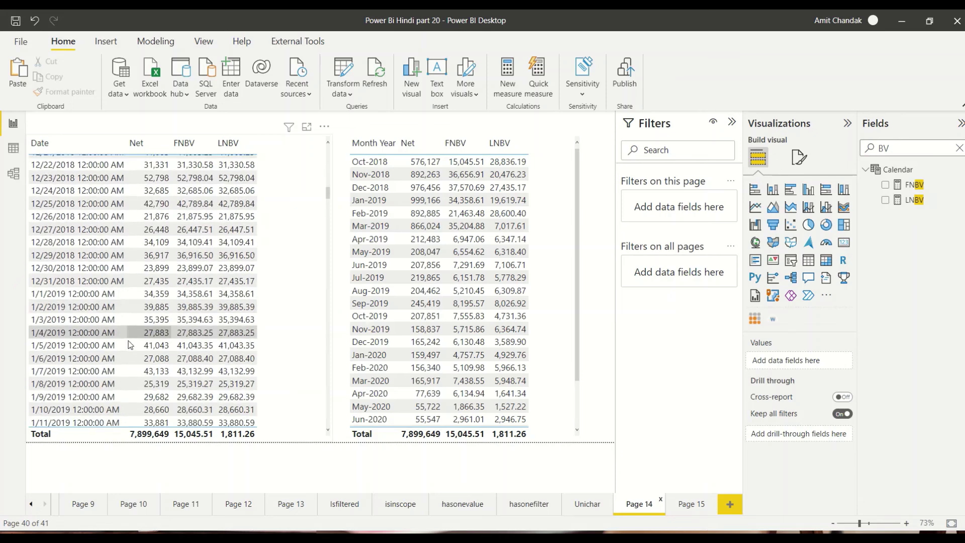
{"action": "scroll", "coordinate": [95, 291], "scroll_direction": "up", "scroll_amount": 3}
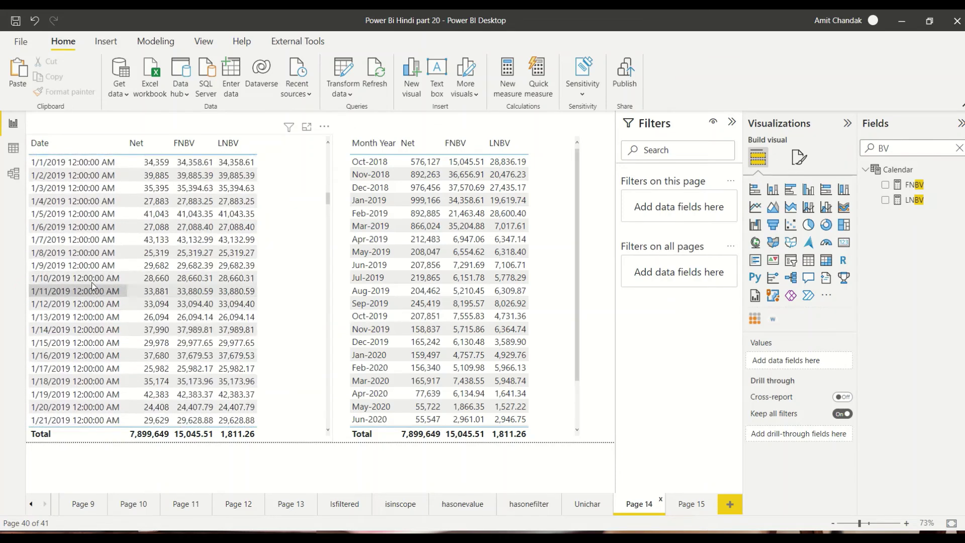
{"action": "scroll", "coordinate": [92, 286], "scroll_direction": "up", "scroll_amount": 3}
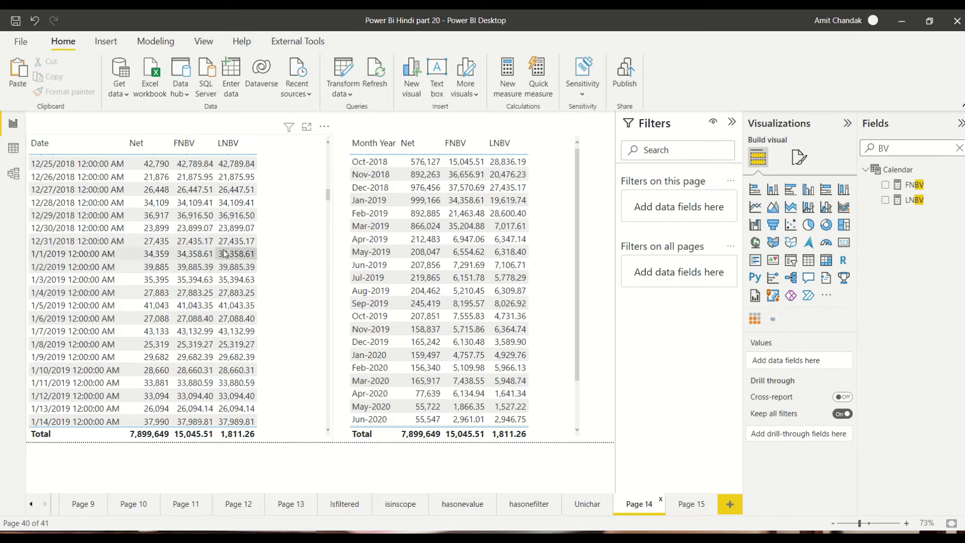
{"action": "left_click", "coordinate": [695, 492]}
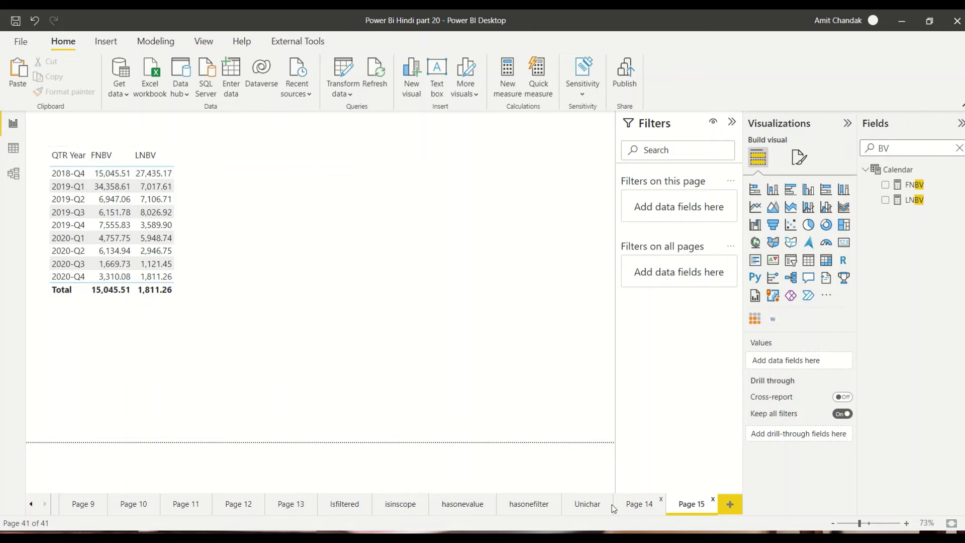
In the FNBV month measure on Page 14, replace the ALLEXCEPT argument with a FILTER over all('Date').
{"action": "left_click", "coordinate": [634, 504]}
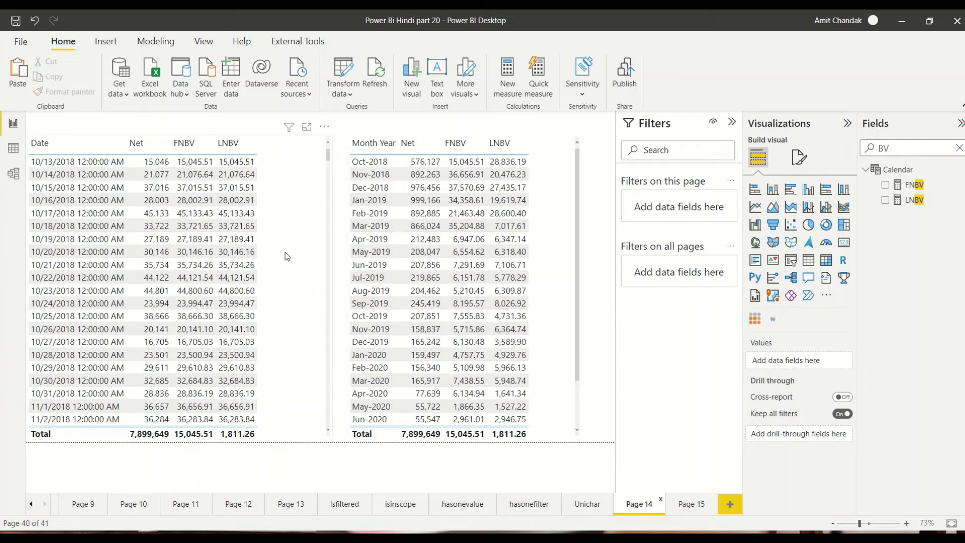
{"action": "left_click", "coordinate": [280, 221]}
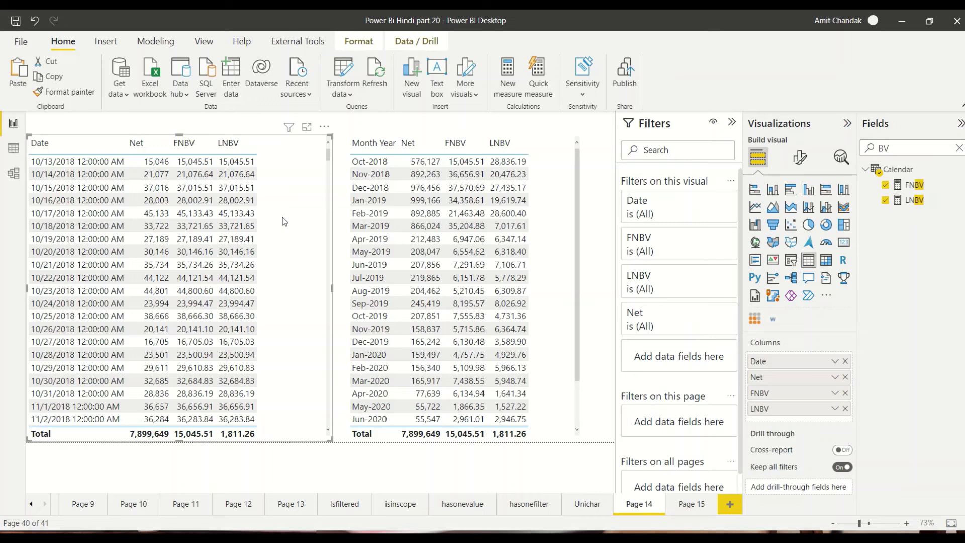
{"action": "left_click", "coordinate": [914, 187]}
{"action": "left_click_drag", "start_coordinate": [350, 126], "coordinate": [107, 103]}
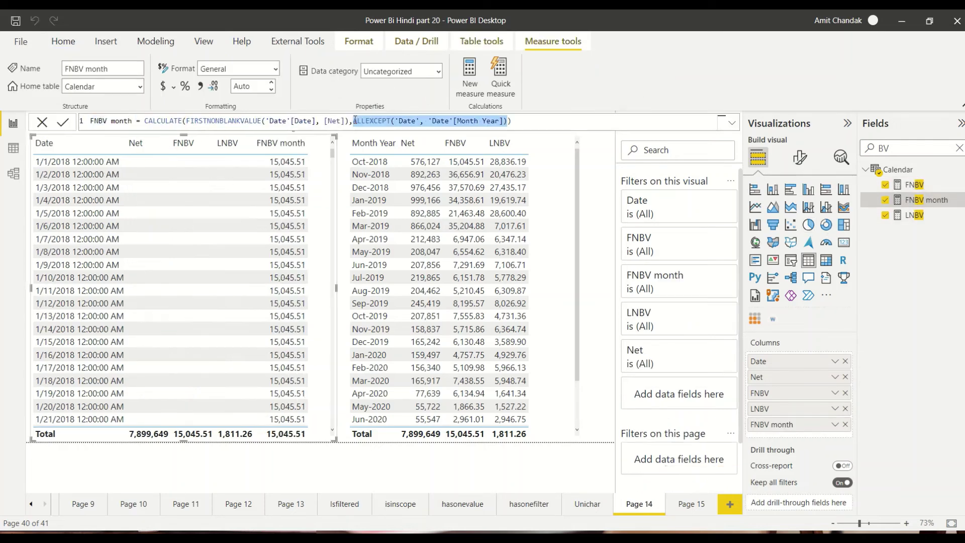
{"action": "type", "text": "fil"}
{"action": "key", "text": "Tab"}
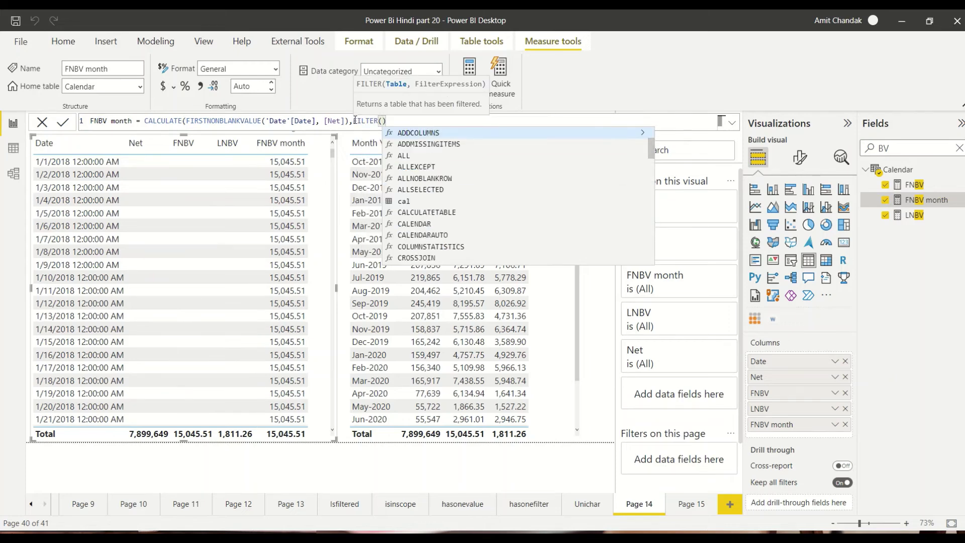
{"action": "type", "text": "all("}
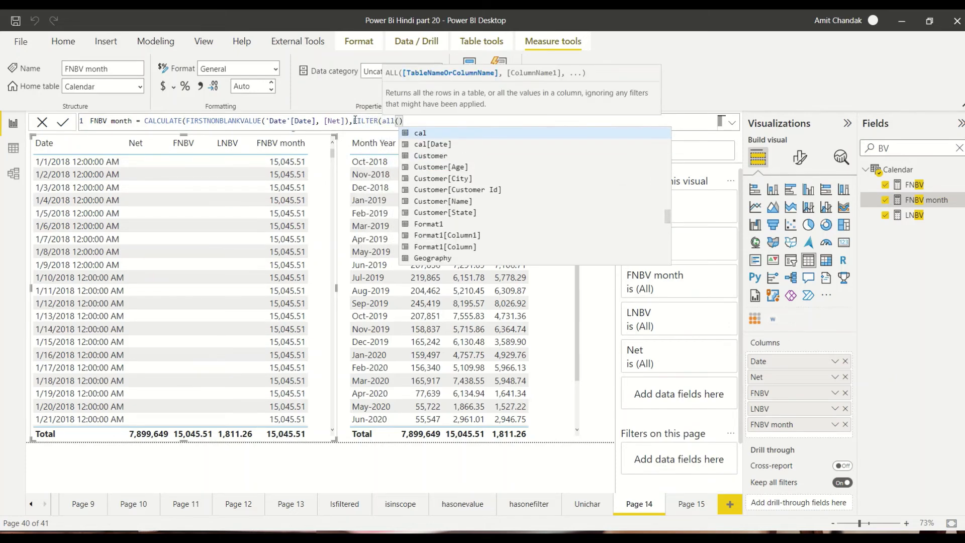
{"action": "type", "text": "date"}
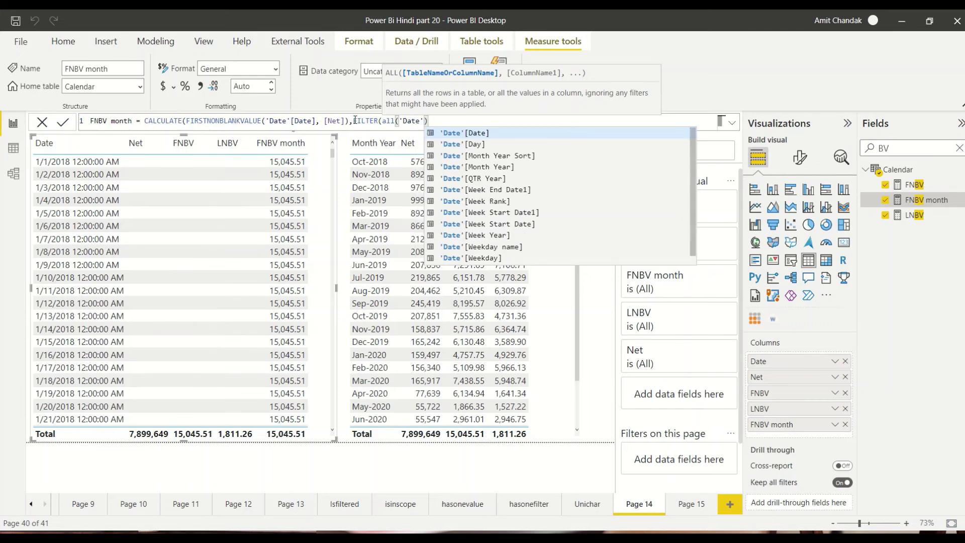
{"action": "key", "text": "Tab"}
Set the filter condition to 'Date'[Month Year] = max('Date'[Month Year]), close the formula and commit the FNBV month measure.
{"action": "type", "text": "), date"}
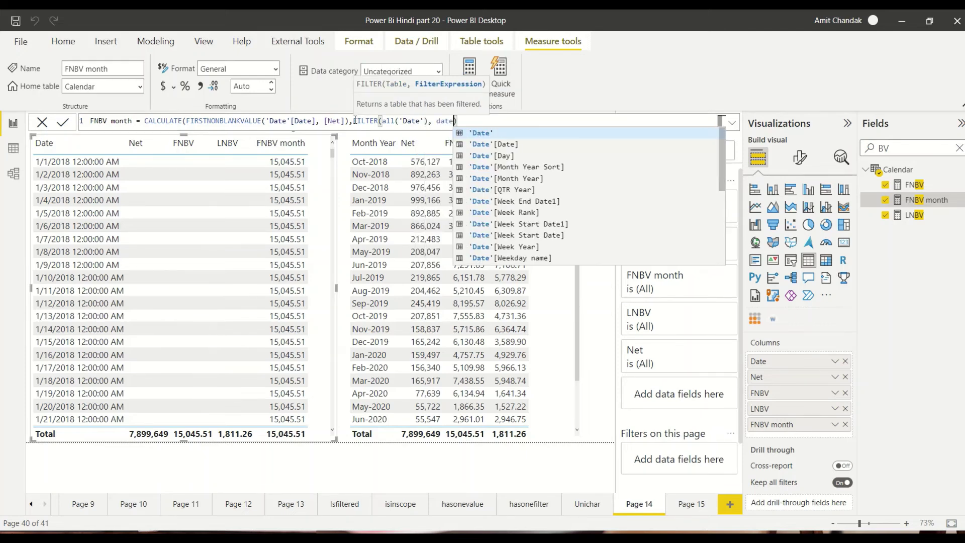
{"action": "key", "text": "Down"}
{"action": "key", "text": "Down"}
{"action": "key", "text": "Down"}
{"action": "key", "text": "Down"}
{"action": "key", "text": "Tab"}
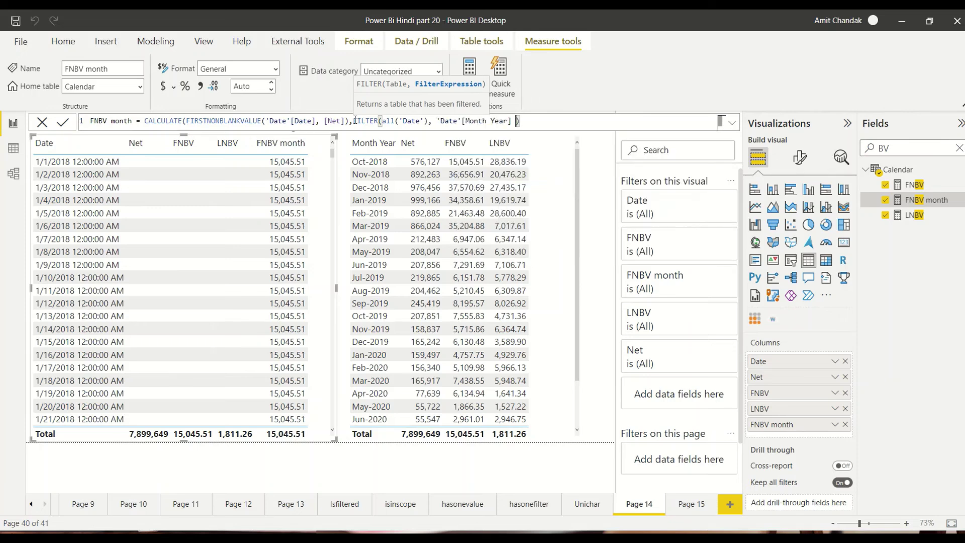
{"action": "type", "text": "= max(date"}
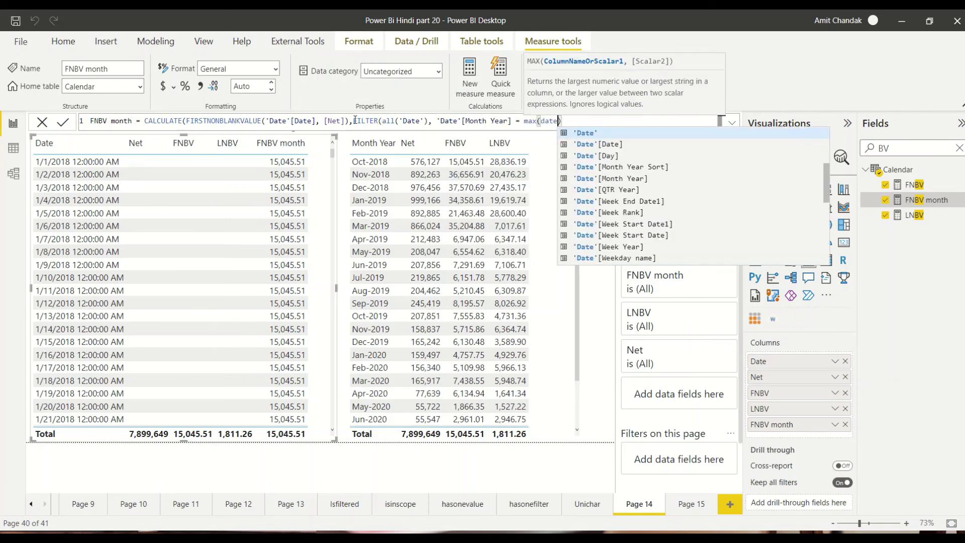
{"action": "key", "text": "Down"}
{"action": "key", "text": "Down"}
{"action": "key", "text": "Down"}
{"action": "key", "text": "Down"}
{"action": "key", "text": "Tab"}
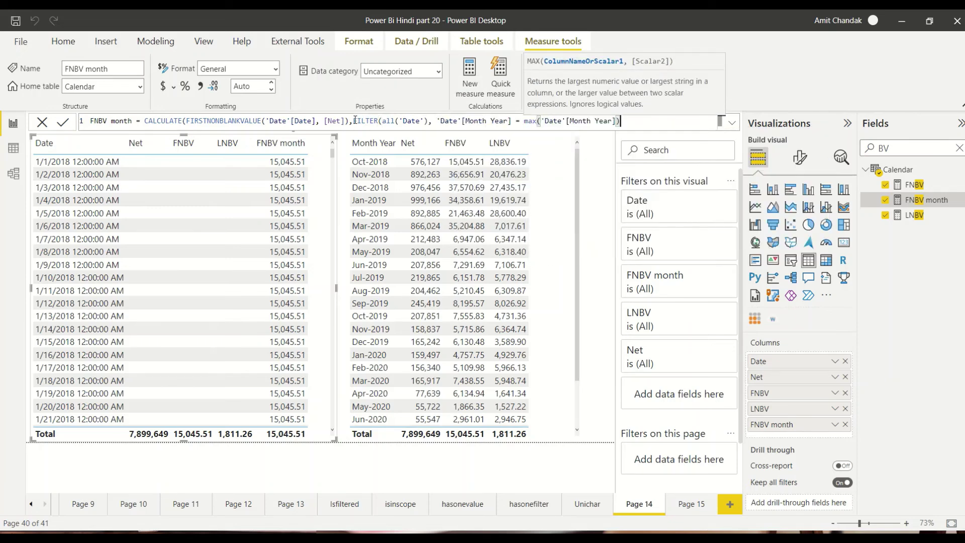
{"action": "type", "text": "))"}
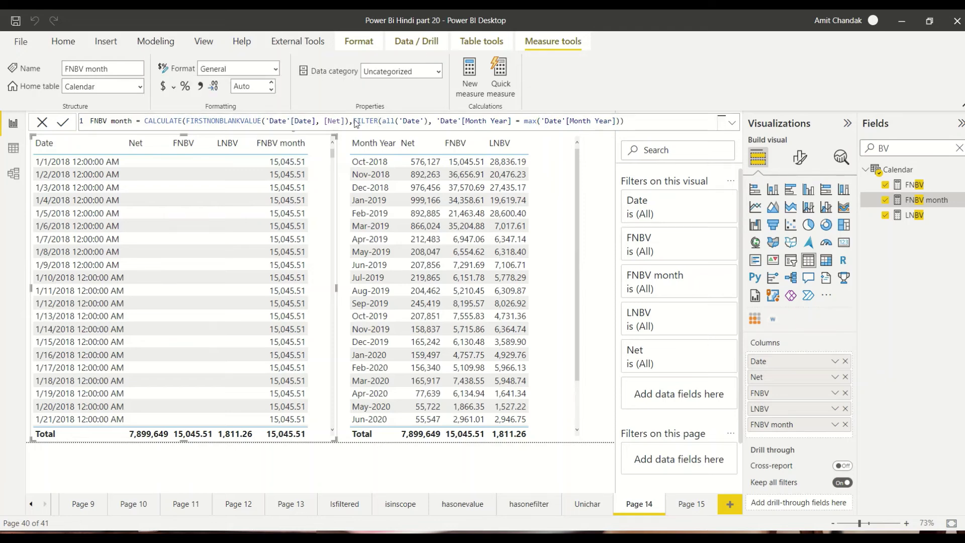
{"action": "type", "text": ")"}
{"action": "key", "text": "Return"}
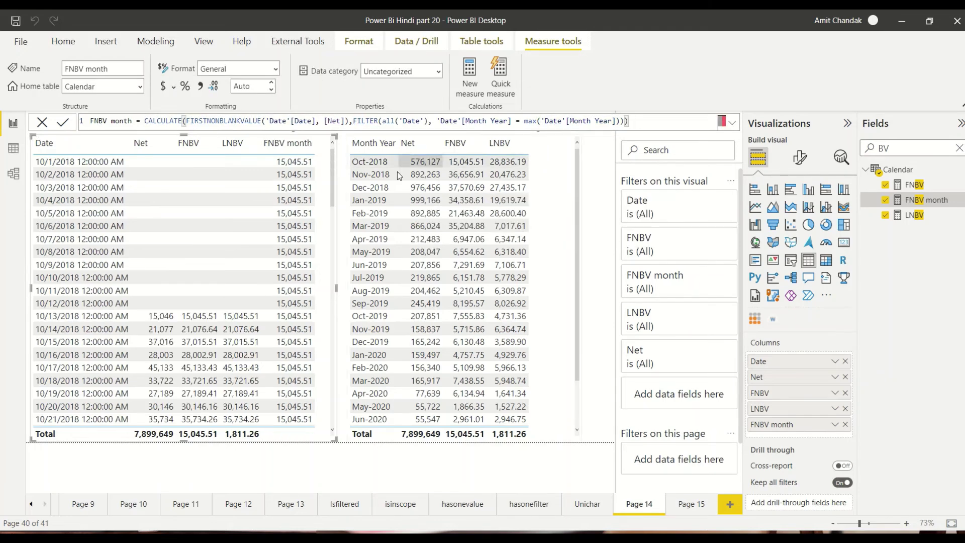
Examine the FNBV month values across the months in the daily table, from October 2018 to April 2019.
{"action": "scroll", "coordinate": [287, 246], "scroll_direction": "down", "scroll_amount": 15}
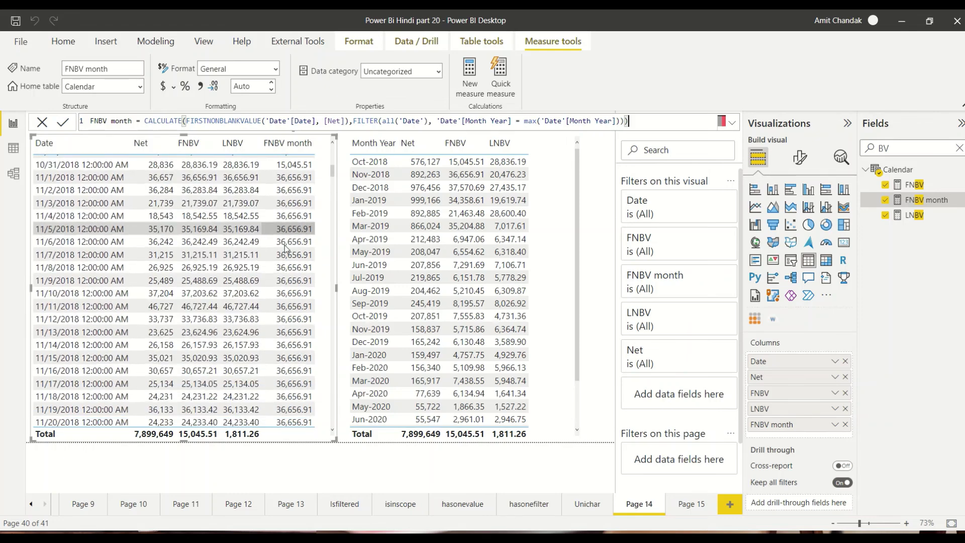
{"action": "scroll", "coordinate": [285, 249], "scroll_direction": "down", "scroll_amount": 19}
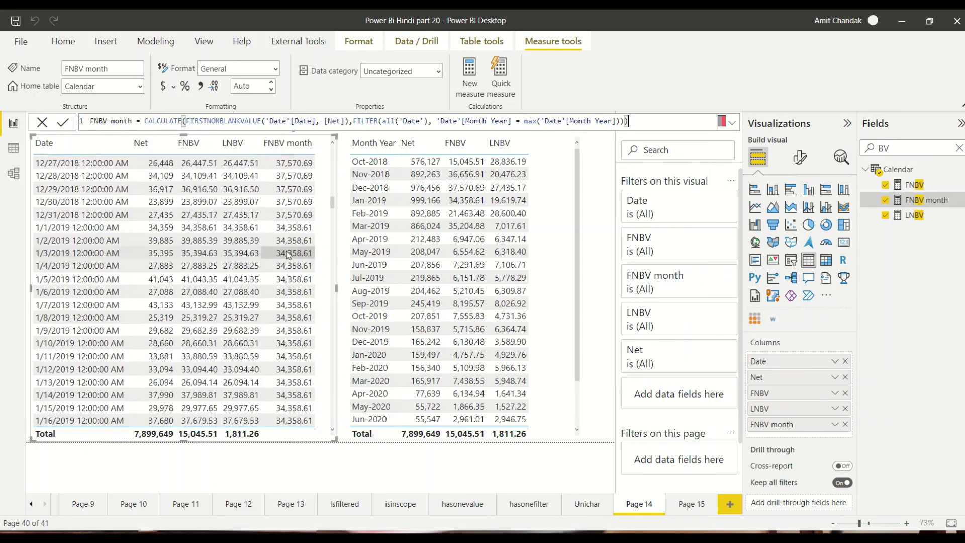
{"action": "scroll", "coordinate": [286, 255], "scroll_direction": "down", "scroll_amount": 19}
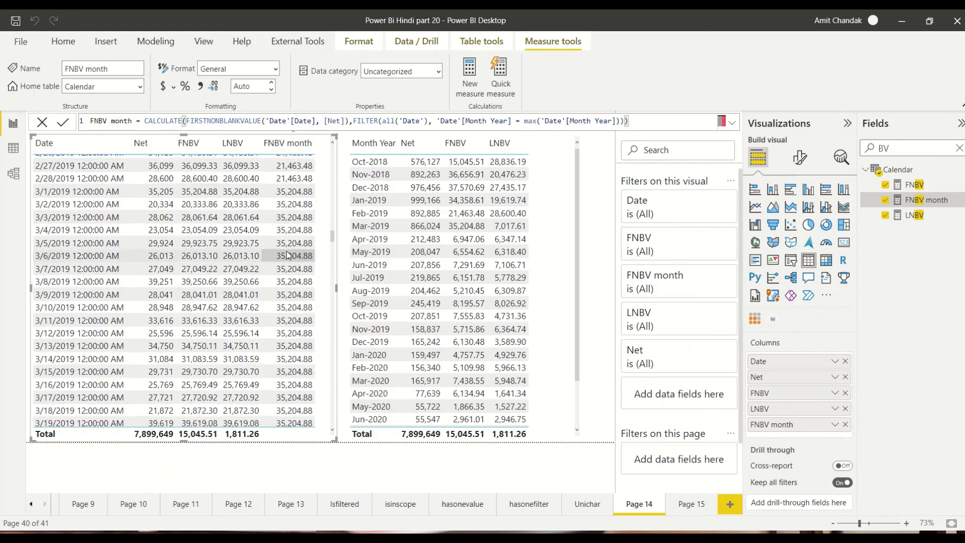
{"action": "scroll", "coordinate": [287, 254], "scroll_direction": "down", "scroll_amount": 2}
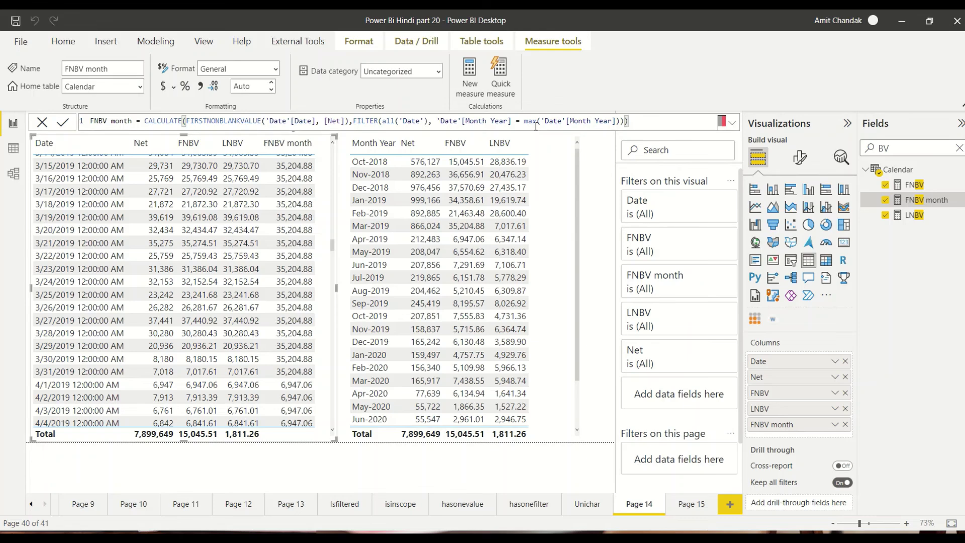
{"action": "scroll", "coordinate": [175, 267], "scroll_direction": "up", "scroll_amount": 15}
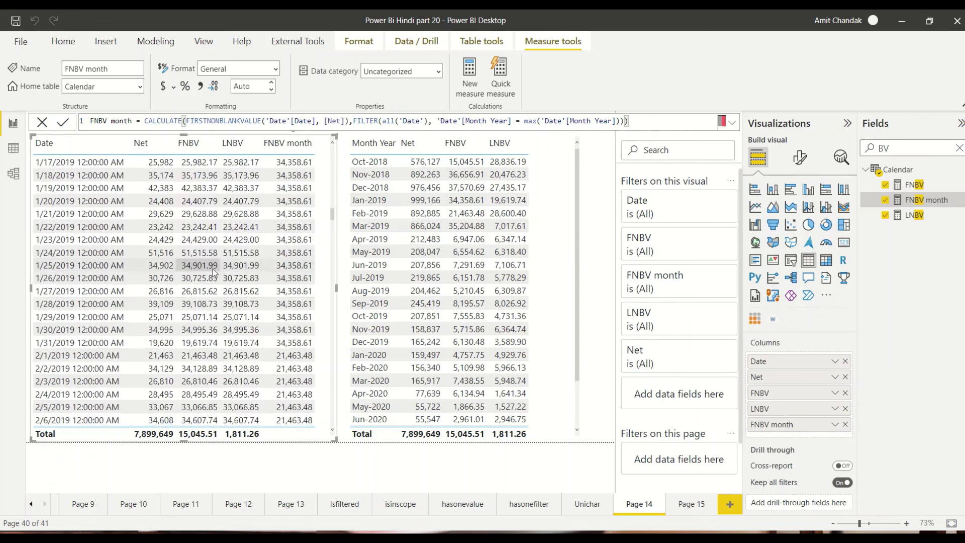
{"action": "left_click", "coordinate": [333, 164]}
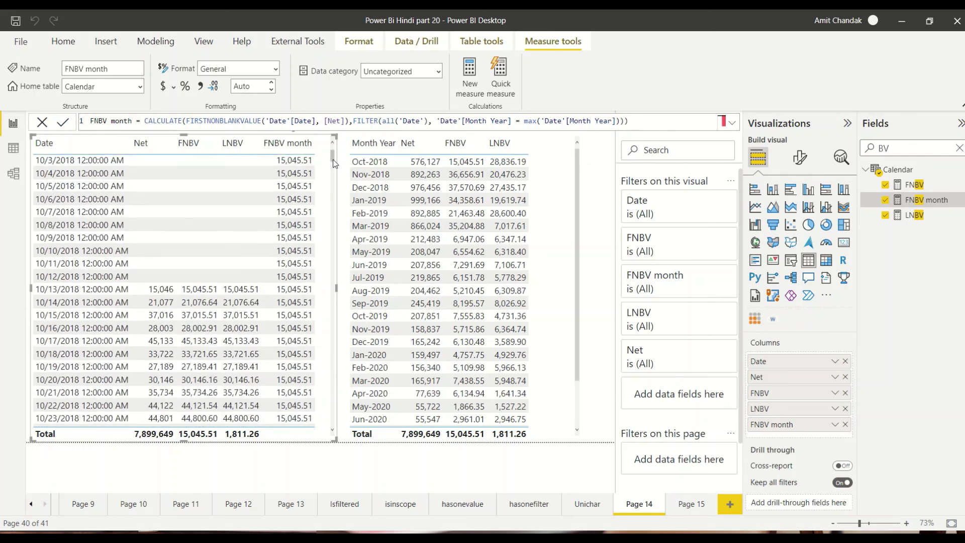